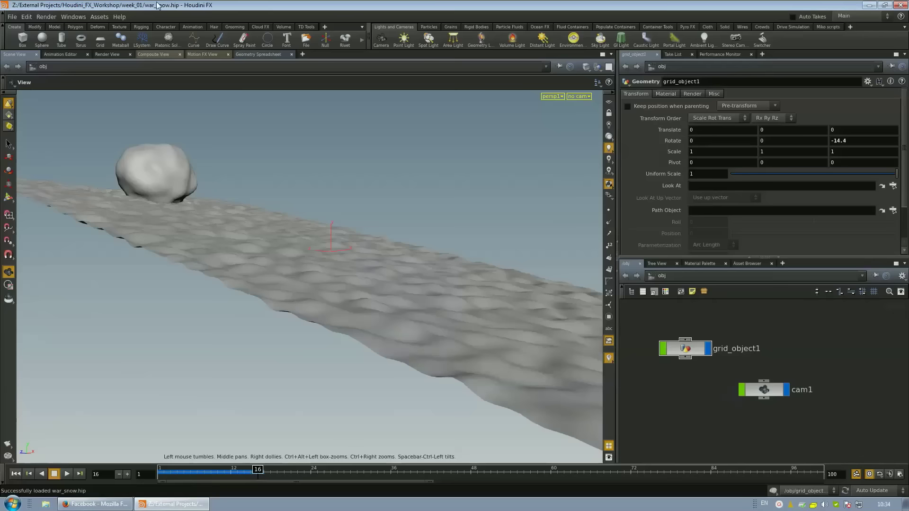
# - Switch to the miko_single desktop, view through cam1, and play the ball rolling across the snow
pyautogui.click(76, 16)
pyautogui.moveTo(75, 27)
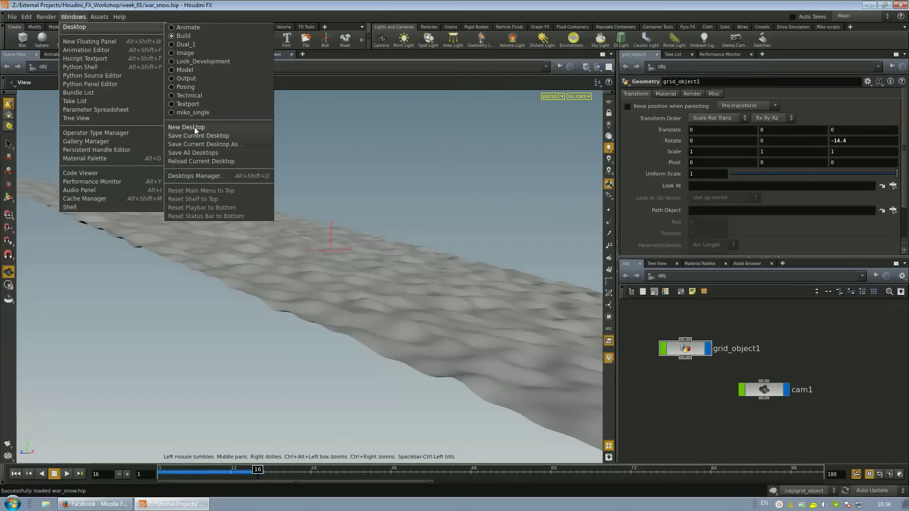
pyautogui.click(206, 109)
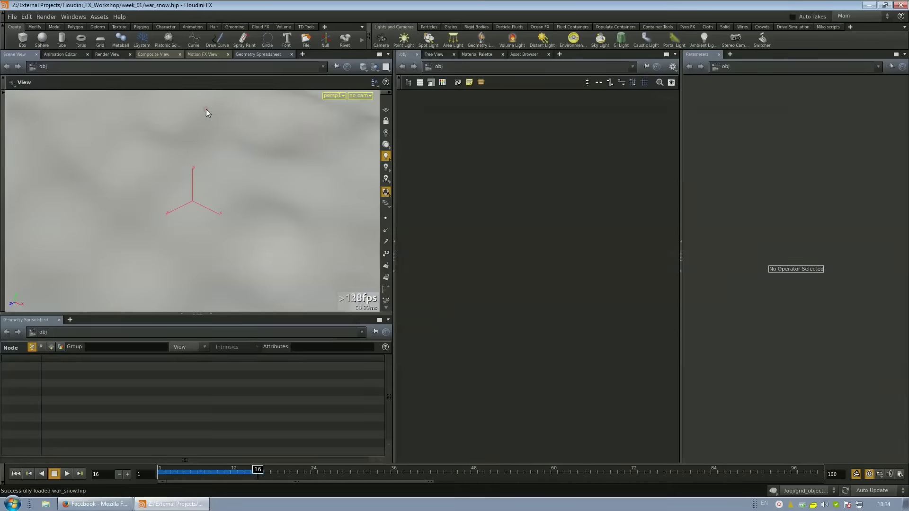
pyautogui.click(362, 97)
pyautogui.click(365, 137)
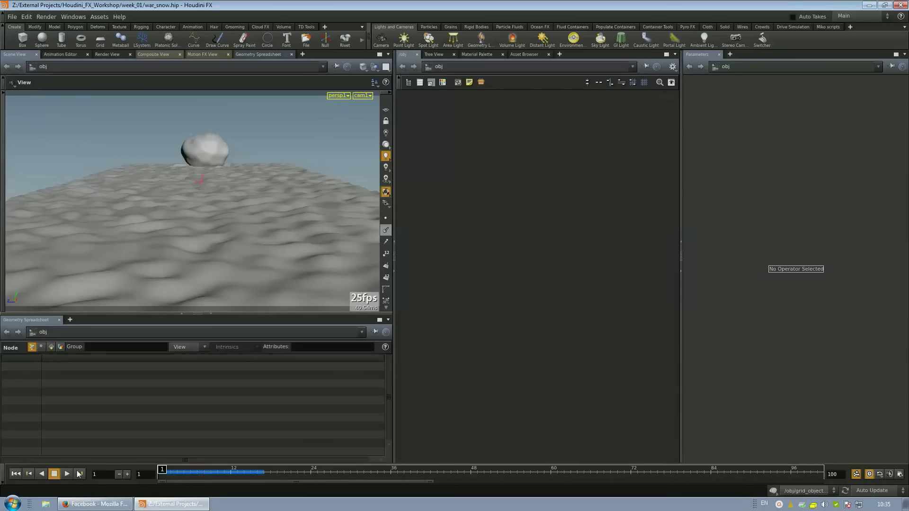
pyautogui.click(67, 474)
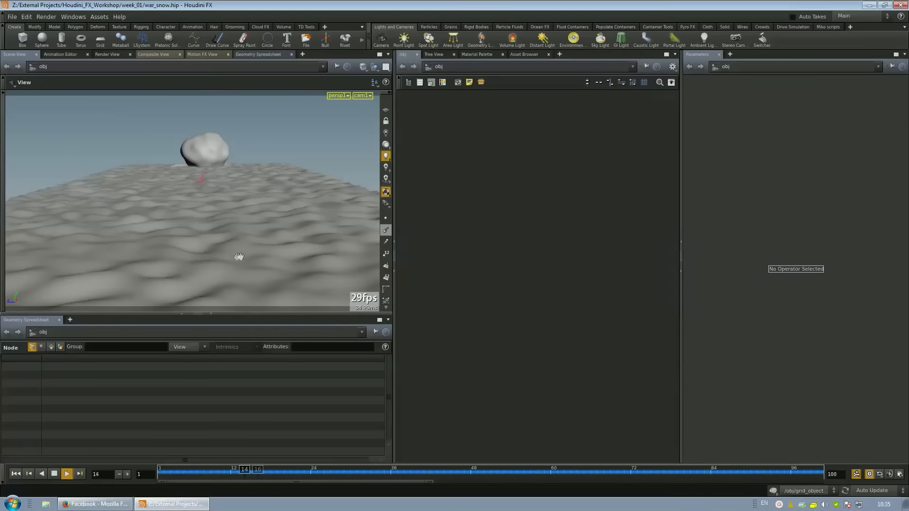
pyautogui.moveTo(149, 224)
pyautogui.mouseDown()
pyautogui.moveTo(260, 244)
pyautogui.moveTo(162, 255)
pyautogui.moveTo(355, 219)
pyautogui.moveTo(166, 246)
pyautogui.moveTo(157, 184)
pyautogui.mouseUp()
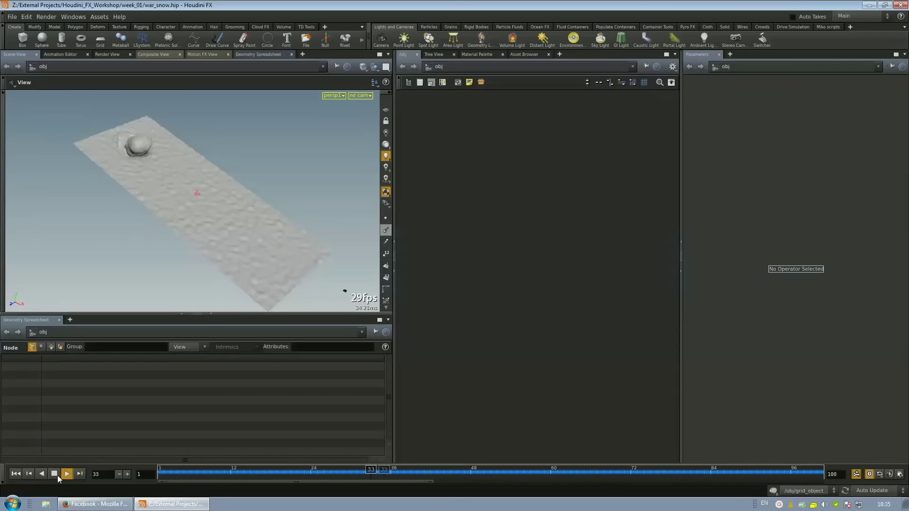
# - Stop and rewind playback to frame 1, then dive into grid_object1's network
pyautogui.click(55, 475)
pyautogui.click(17, 475)
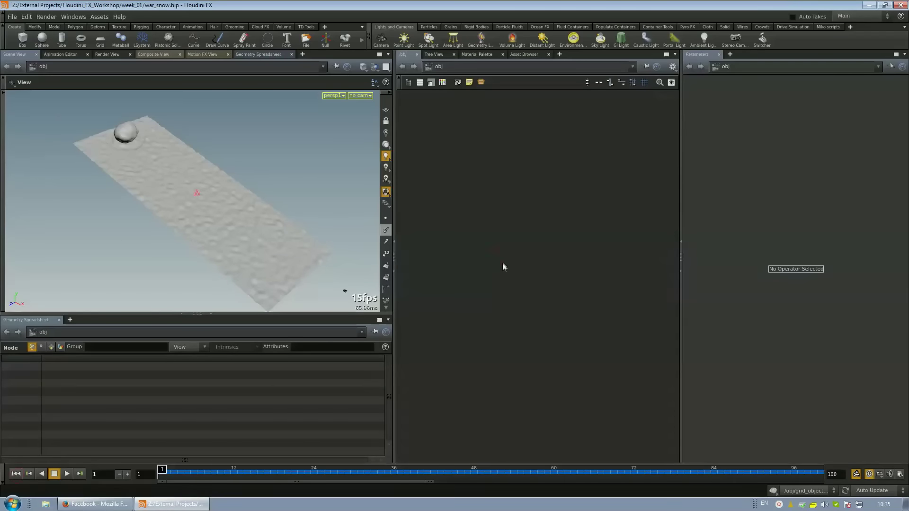
pyautogui.press('h')
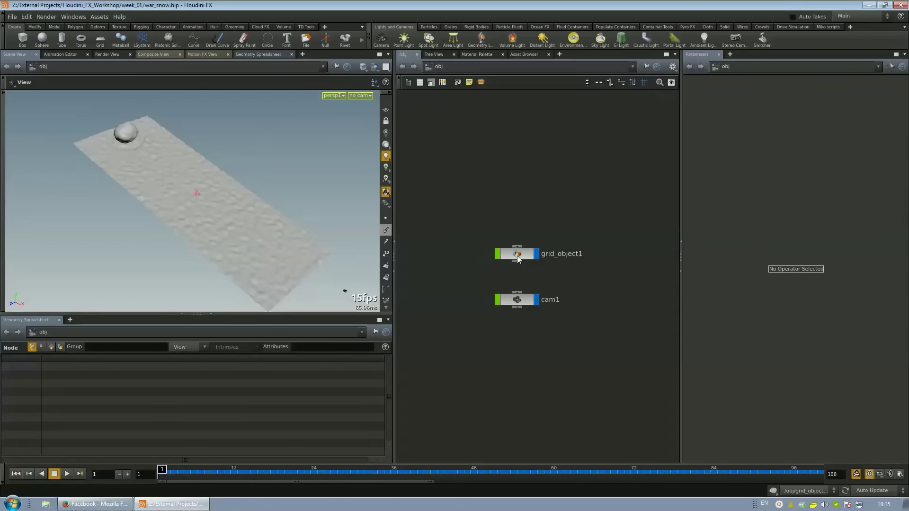
pyautogui.doubleClick(517, 256)
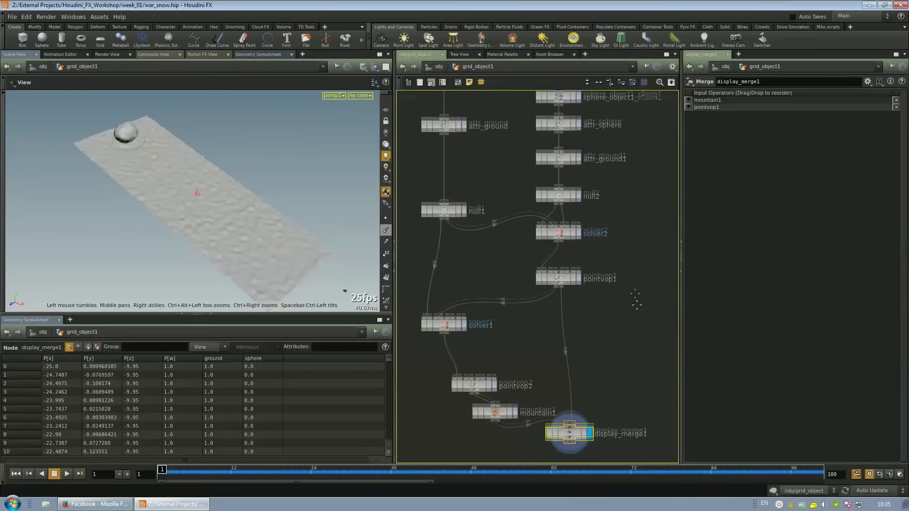
pyautogui.hotkey('ctrl', 'b')
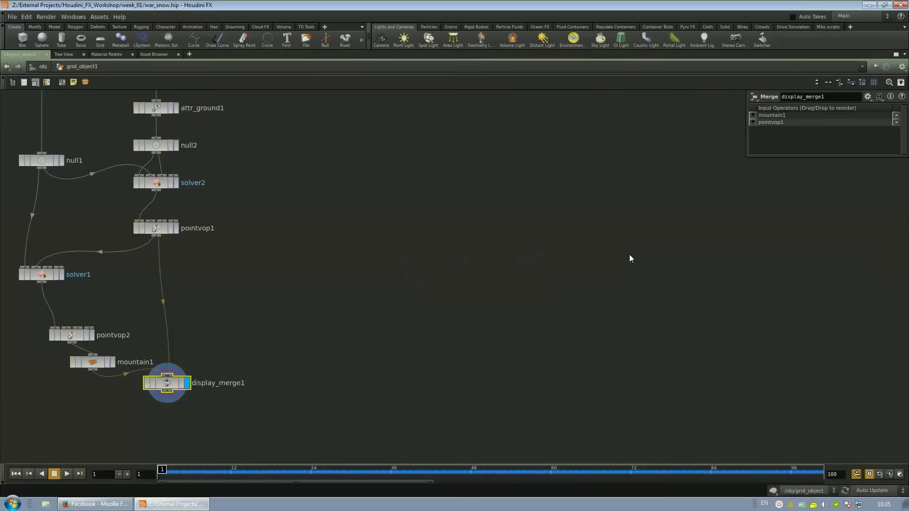
pyautogui.press('h')
# - Display only grid1 and review the grid1 and attr_ground (ground = 1) parameters
pyautogui.moveTo(624, 279); pyautogui.dragTo(625, 257, button='middle')
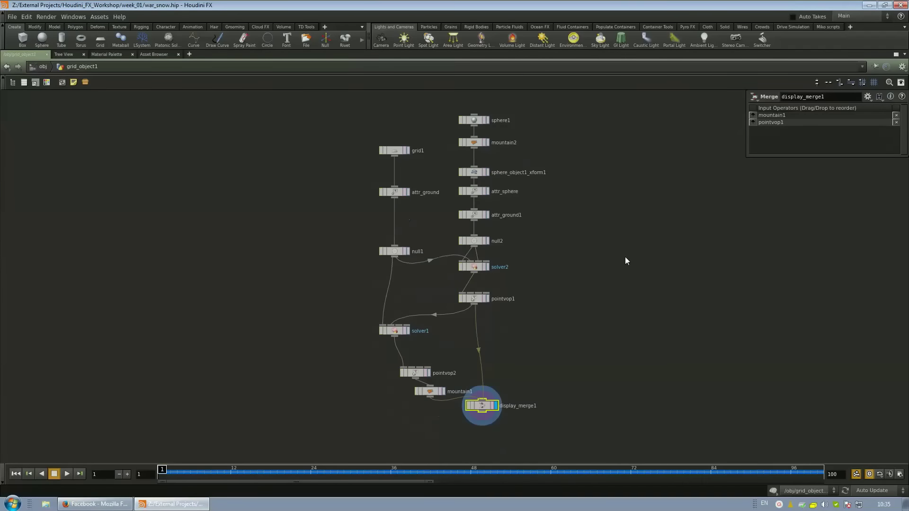
pyautogui.hotkey('ctrl', 'b')
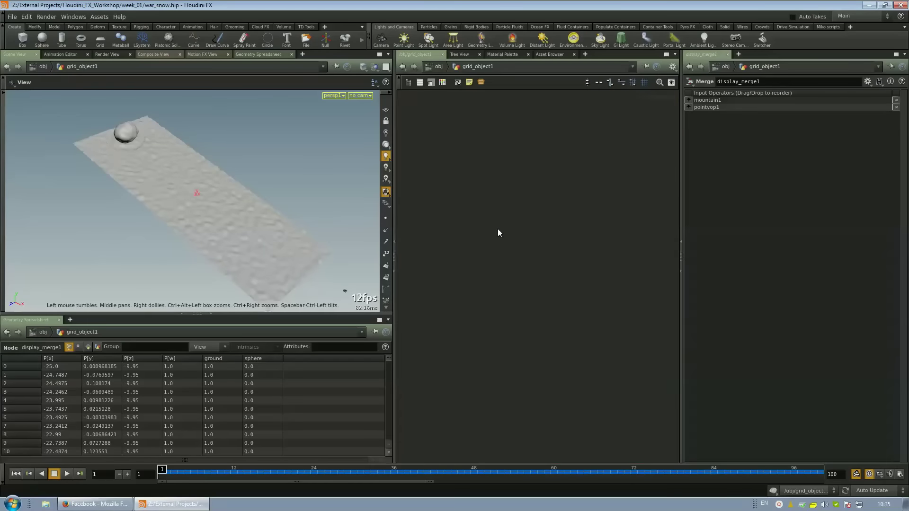
pyautogui.press('h')
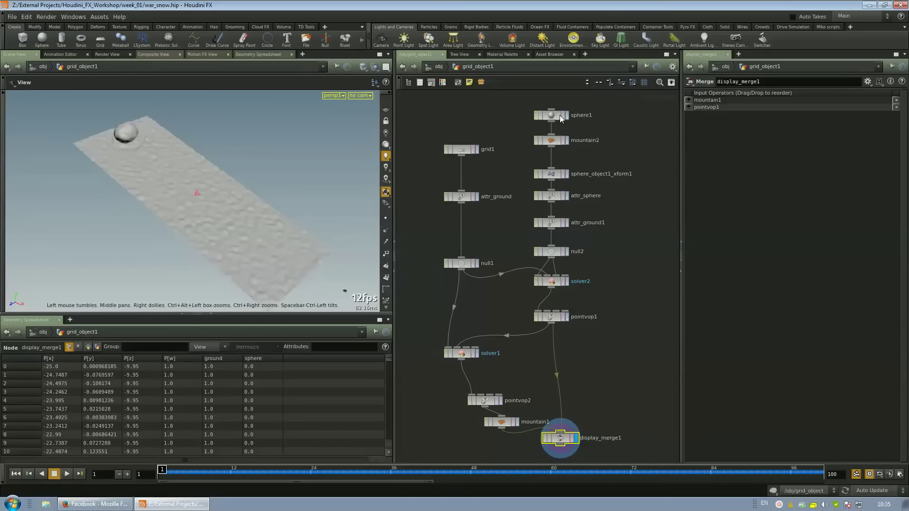
pyautogui.click(477, 150)
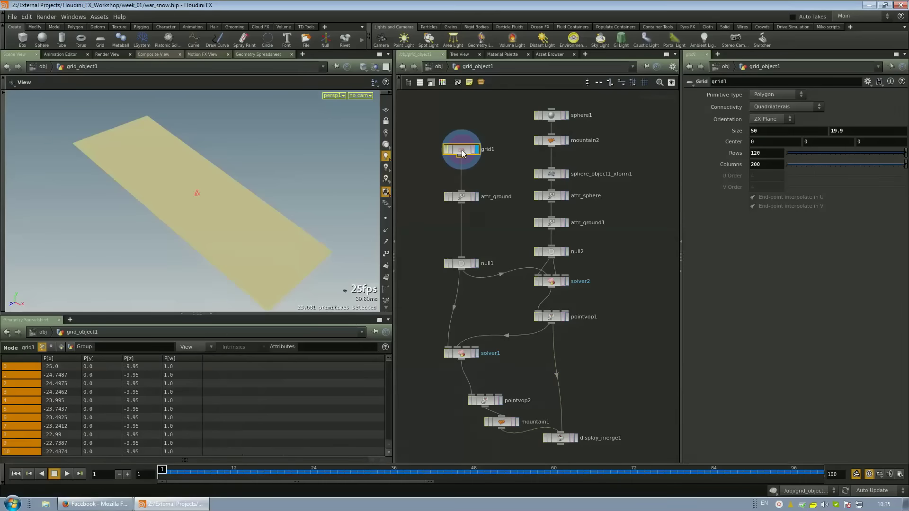
pyautogui.click(463, 149)
pyautogui.click(462, 197)
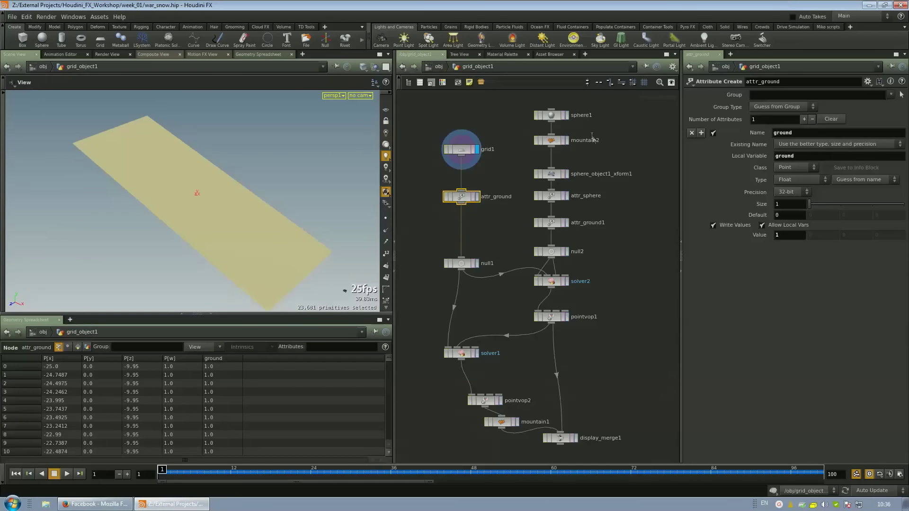
# - Display sphere1, mountain2, then sphere_object1_xform1, and read its translate-based Rotate Z expression
pyautogui.click(567, 115)
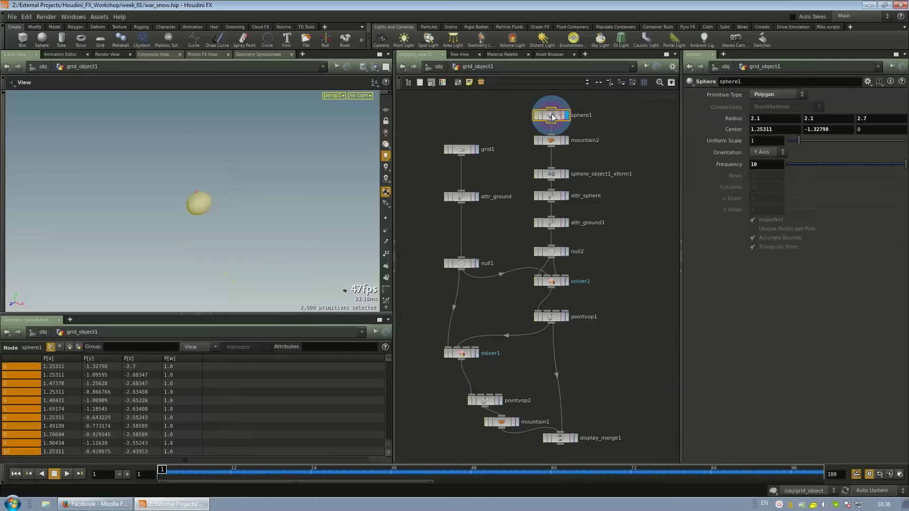
pyautogui.click(567, 141)
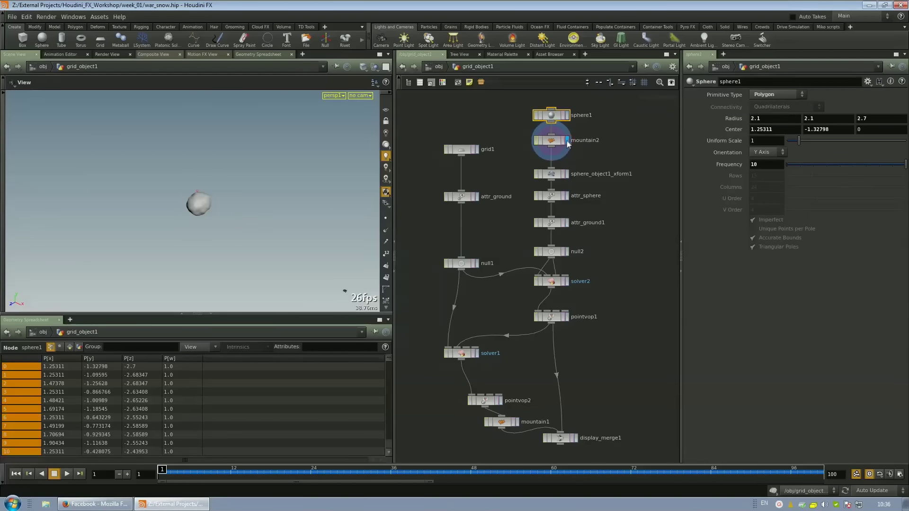
pyautogui.click(567, 174)
pyautogui.click(550, 174)
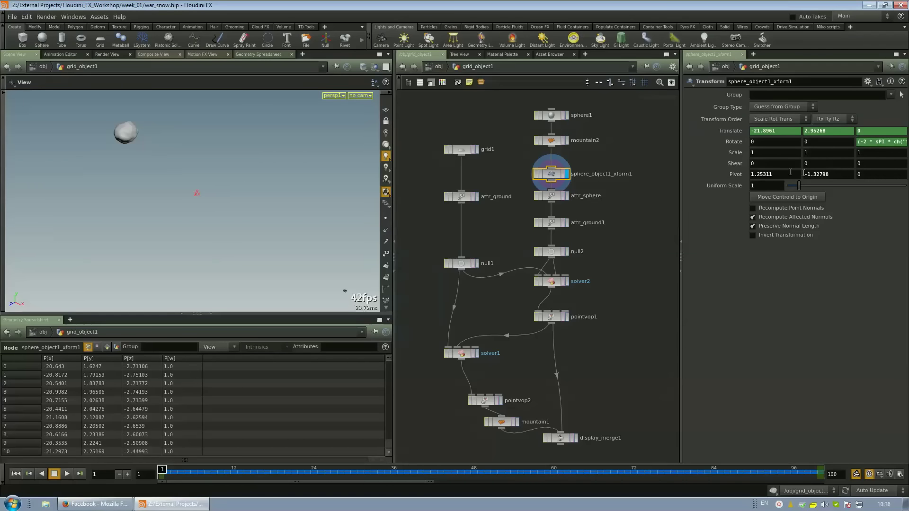
pyautogui.click(891, 144)
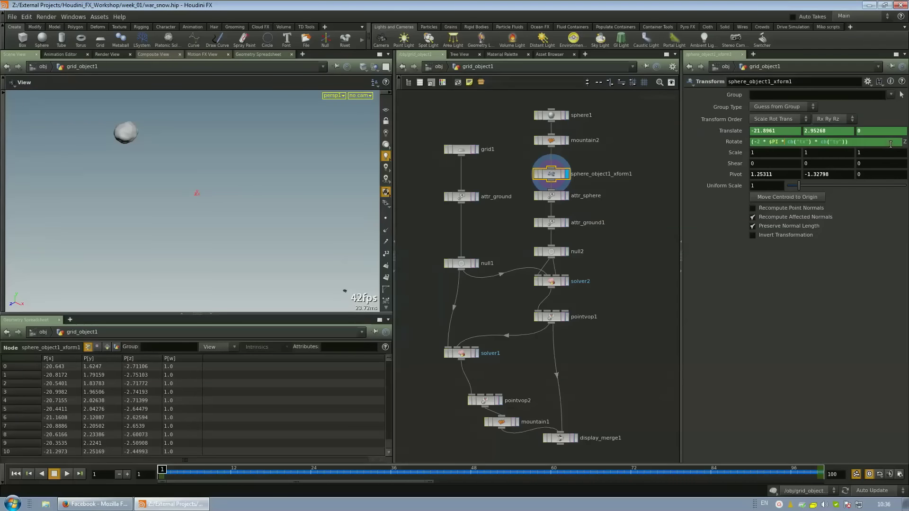
pyautogui.press('Return')
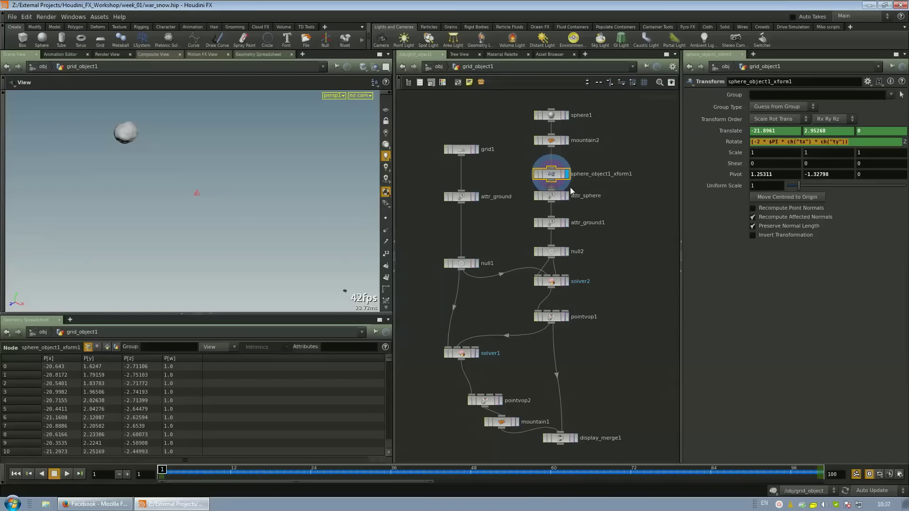
# - Inspect attr_sphere and attr_ground1, then display attr_ground1's sphere (sphere 1, ground 0)
pyautogui.click(544, 196)
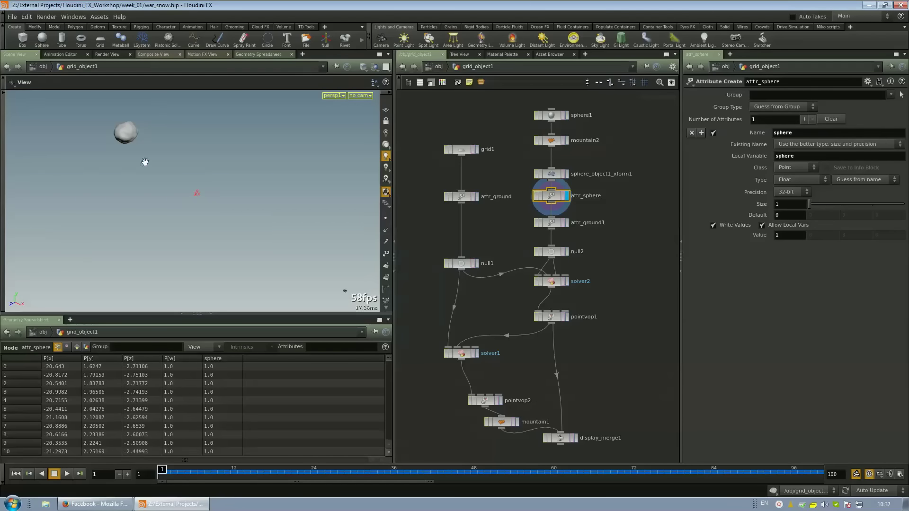
pyautogui.click(549, 223)
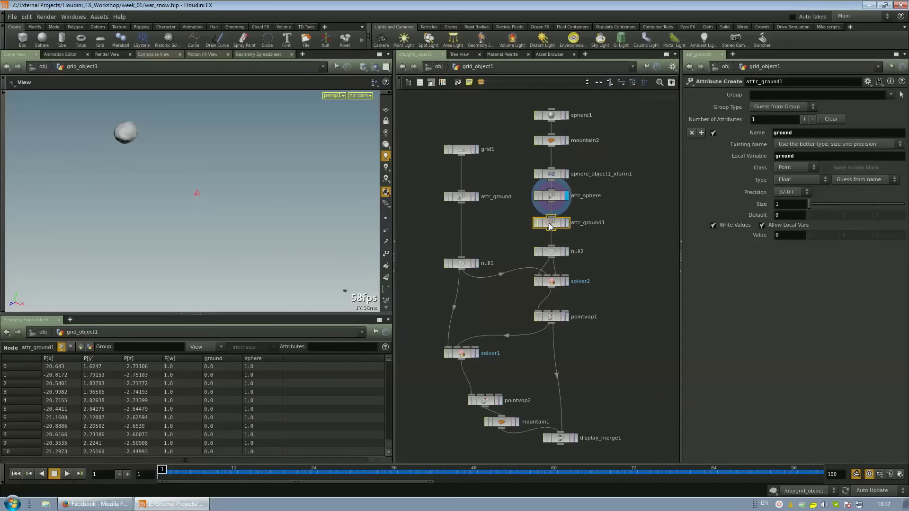
pyautogui.click(560, 224)
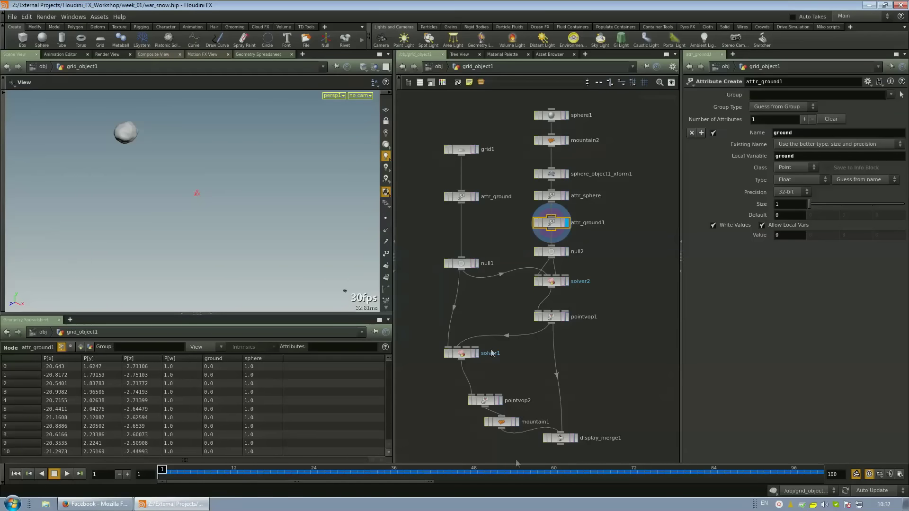
# - Preview display_merge1's trail at frame 88, save war_snow.hip, then display null1 and null2
pyautogui.click(576, 439)
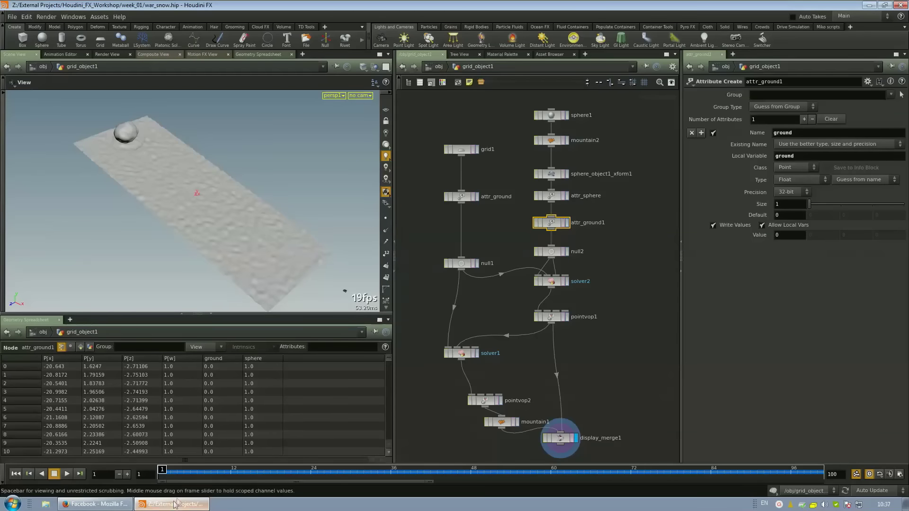
pyautogui.moveTo(195, 470); pyautogui.dragTo(744, 509)
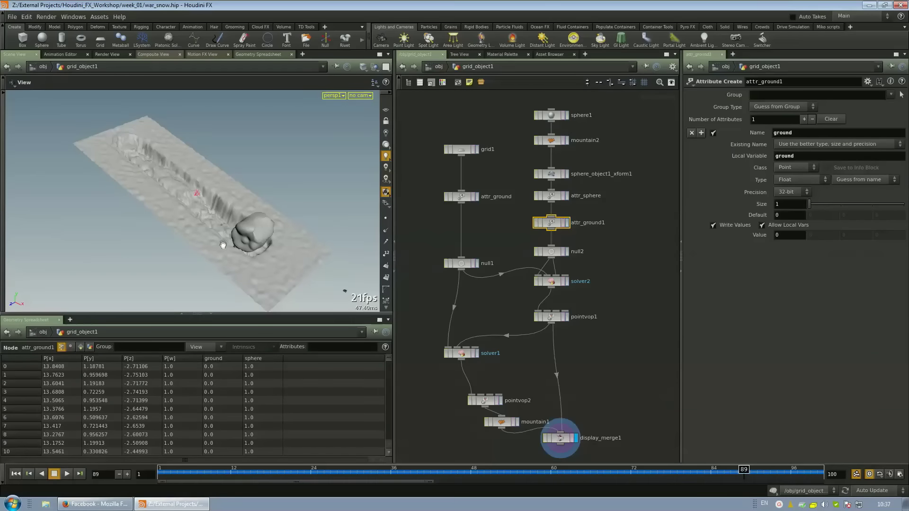
pyautogui.hotkey('ctrl', 's')
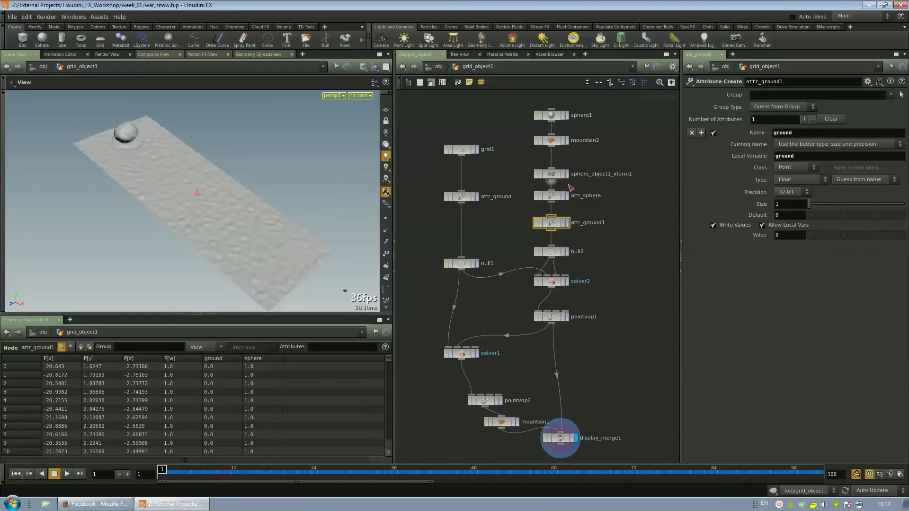
pyautogui.click(476, 263)
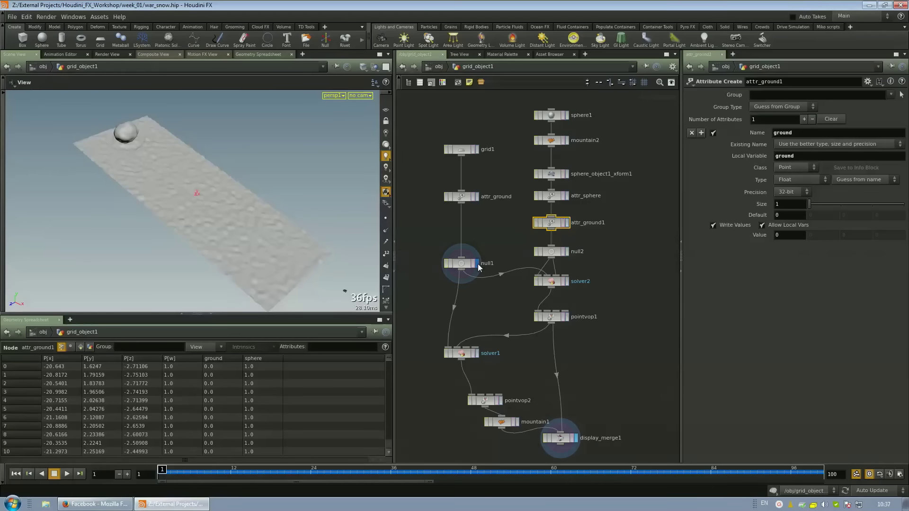
pyautogui.click(566, 251)
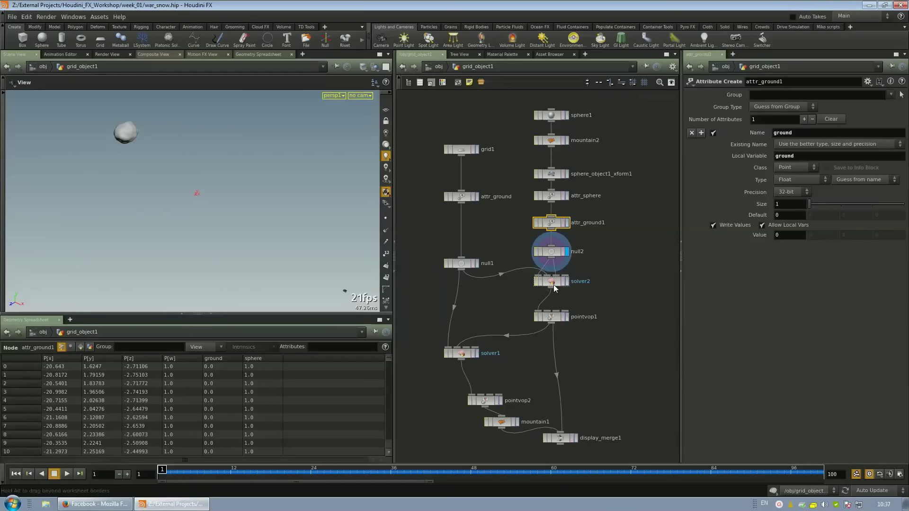
# - Inside solver2's network, move Prev_Frame further left and Input_3 slightly right
pyautogui.click(554, 285)
pyautogui.doubleClick(554, 285)
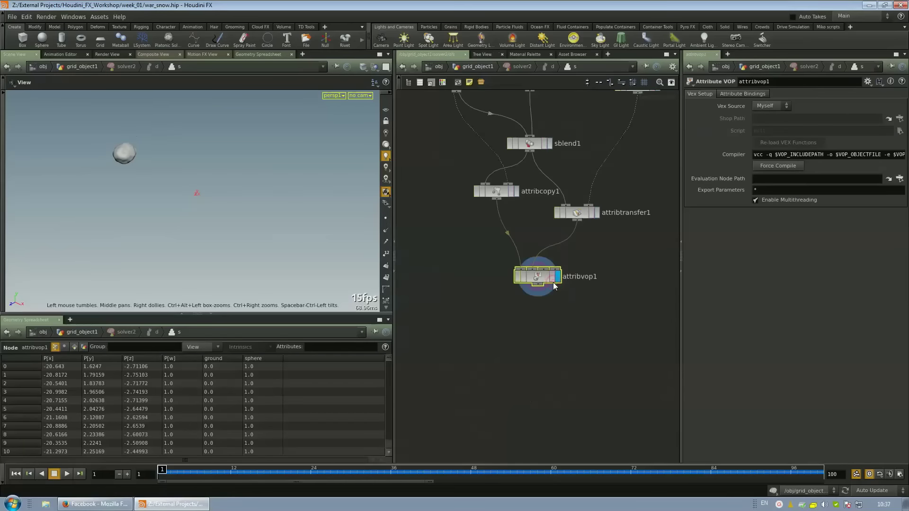
pyautogui.doubleClick(551, 285)
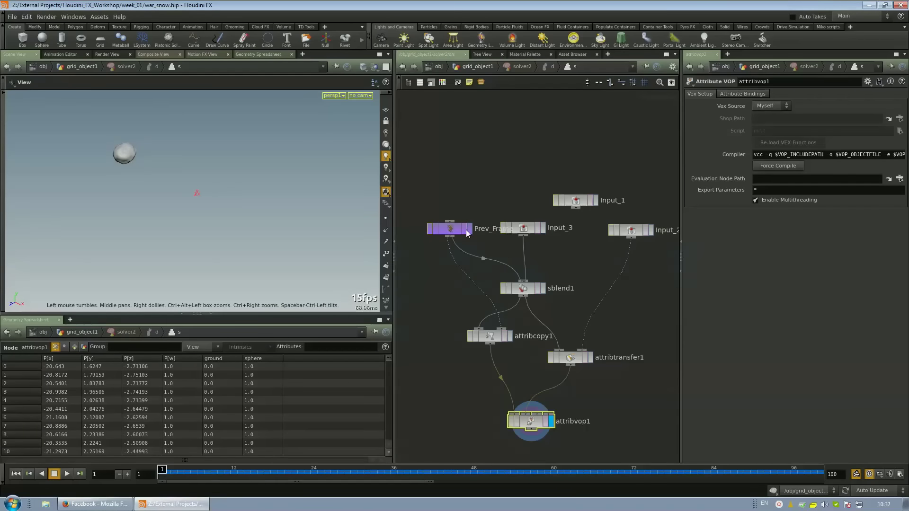
pyautogui.moveTo(466, 233); pyautogui.dragTo(445, 232)
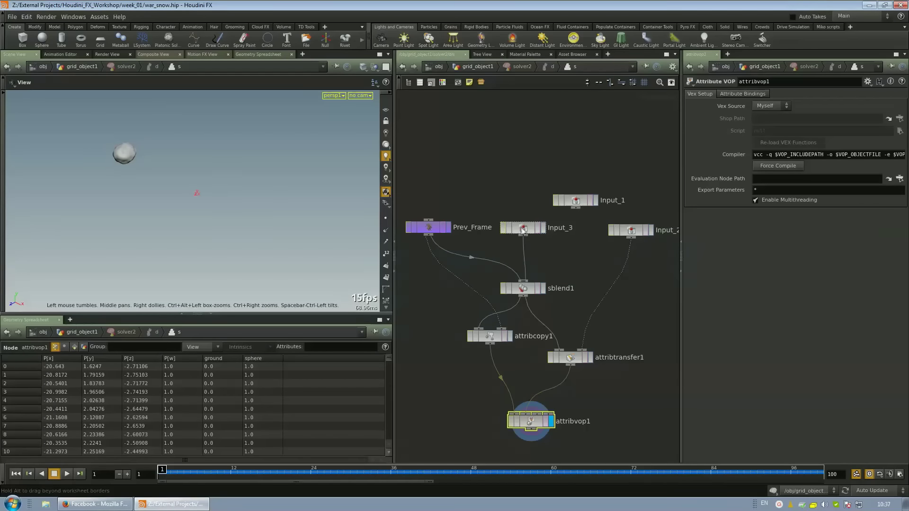
pyautogui.moveTo(522, 229); pyautogui.dragTo(544, 230)
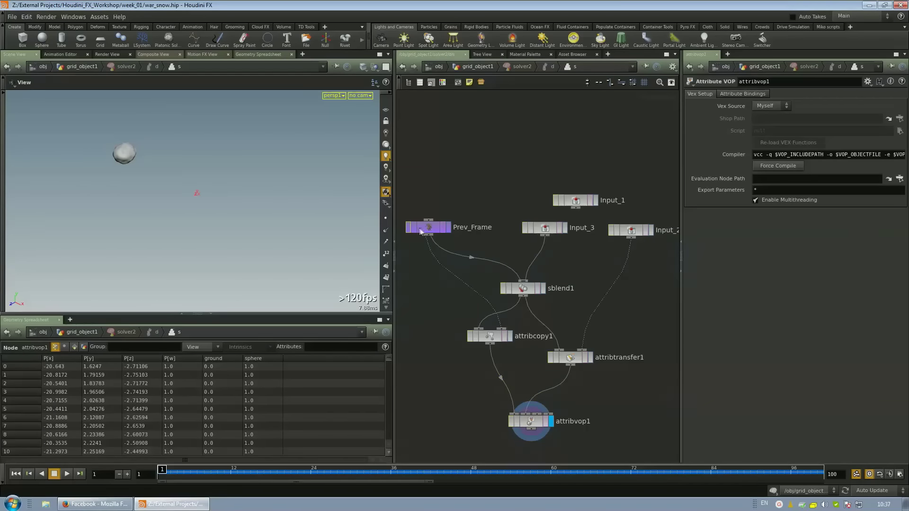
# - Inspect Prev_Frame, Input_3, Input_2 and attribtransfer1's attribute and kernel settings
pyautogui.click(427, 230)
pyautogui.click(547, 227)
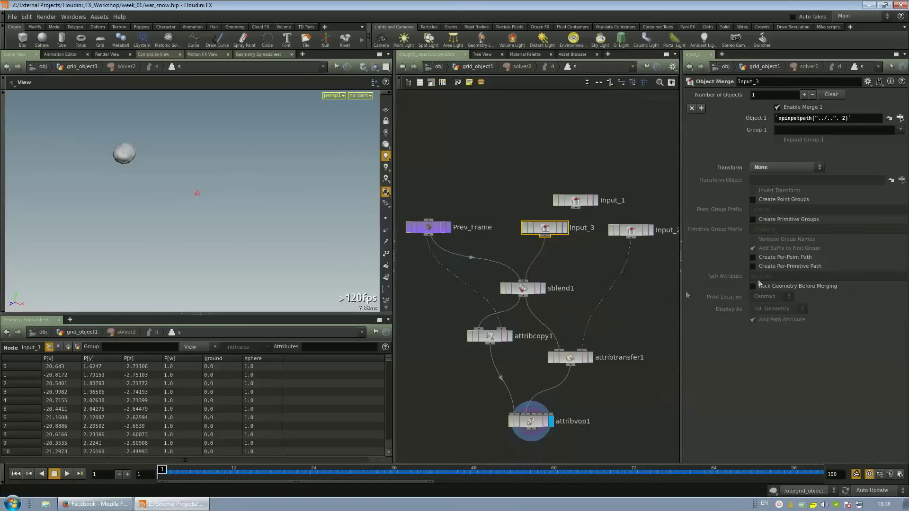
pyautogui.click(634, 232)
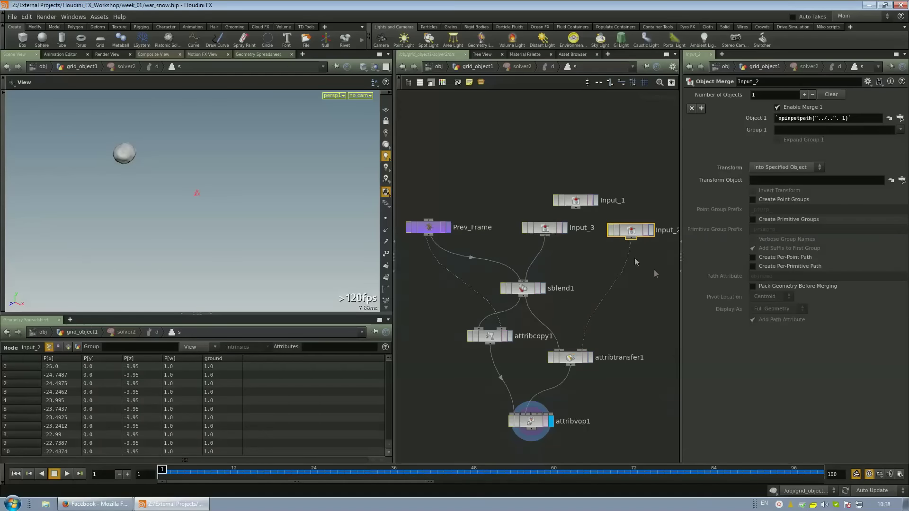
pyautogui.moveTo(636, 262); pyautogui.dragTo(611, 219, button='middle')
pyautogui.click(553, 330)
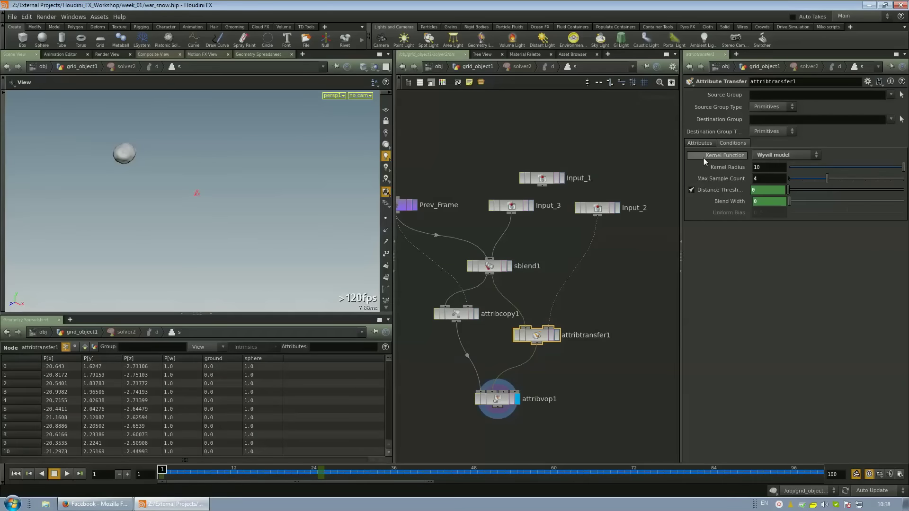
pyautogui.click(697, 144)
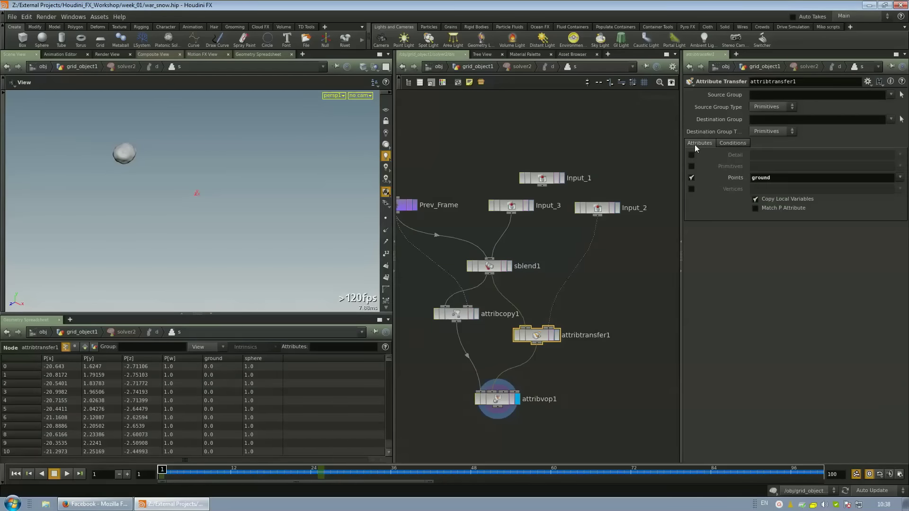
pyautogui.click(733, 143)
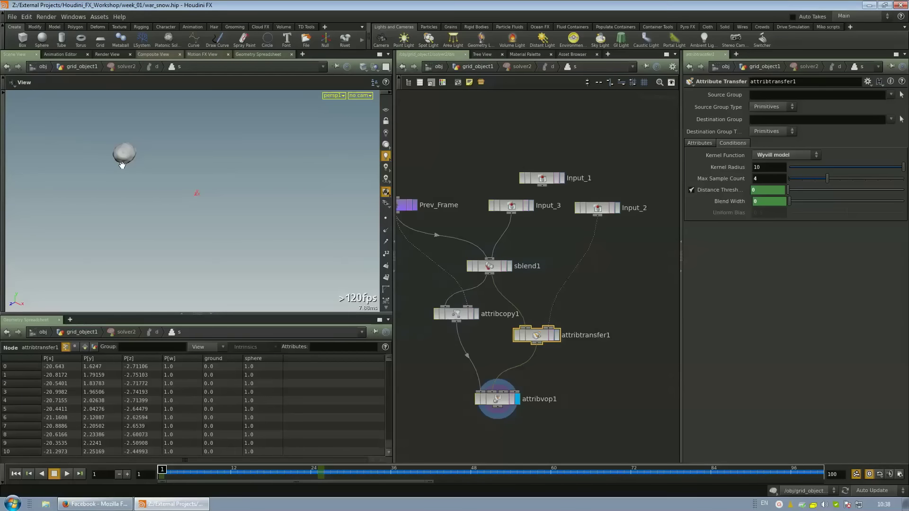
# - Scrub frames 1 to 50, inspect sblend1, and return to grid_object1
pyautogui.click(168, 469)
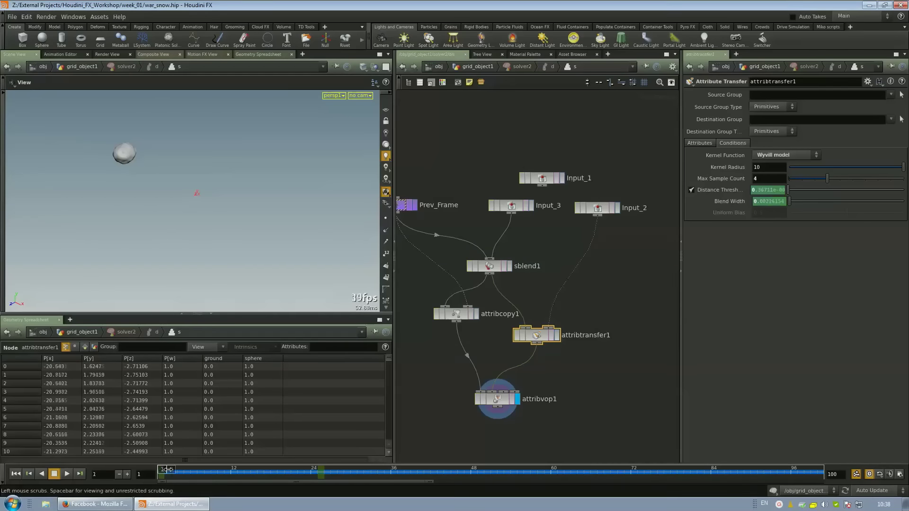
pyautogui.moveTo(168, 469); pyautogui.dragTo(504, 469)
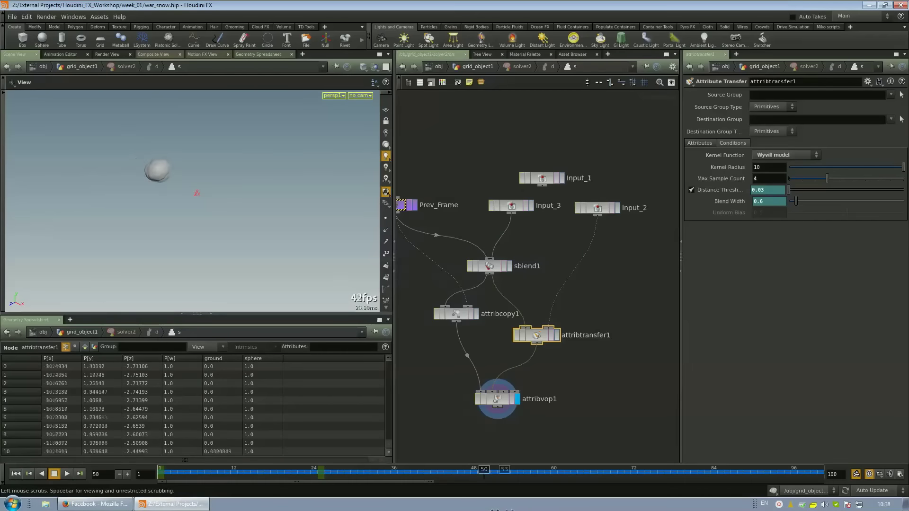
pyautogui.moveTo(504, 469); pyautogui.dragTo(148, 485)
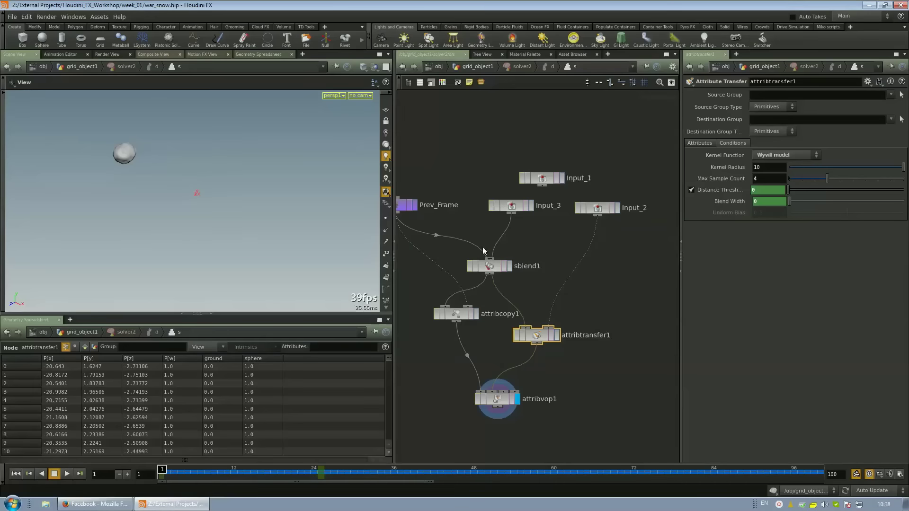
pyautogui.moveTo(549, 256); pyautogui.dragTo(615, 254, button='middle')
pyautogui.click(555, 267)
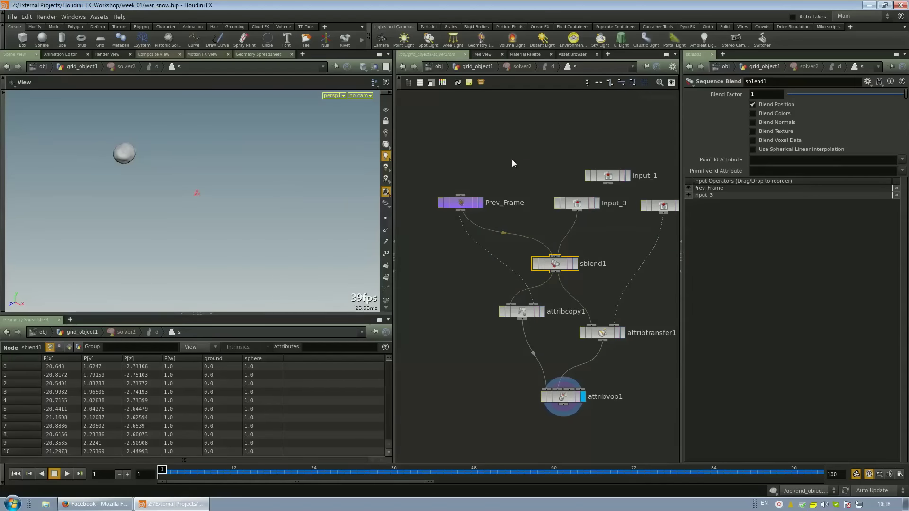
pyautogui.moveTo(512, 160); pyautogui.dragTo(485, 142, button='middle')
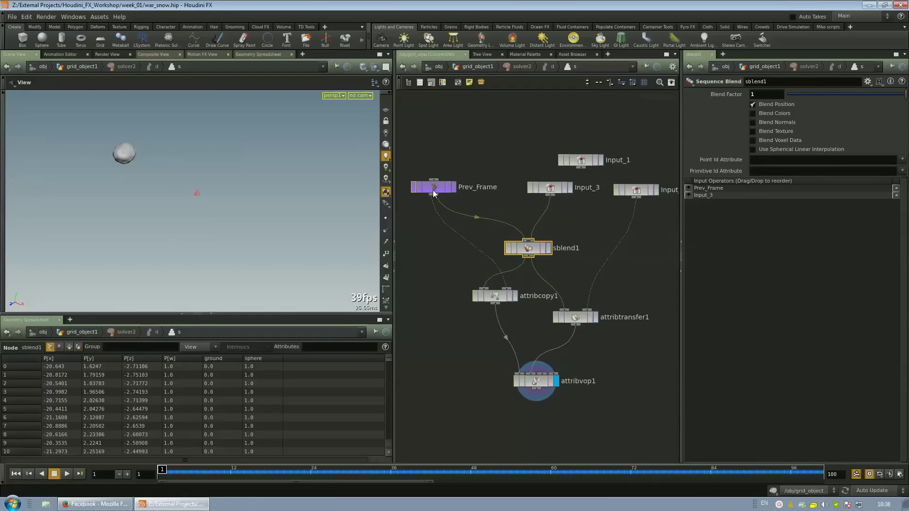
pyautogui.click(494, 67)
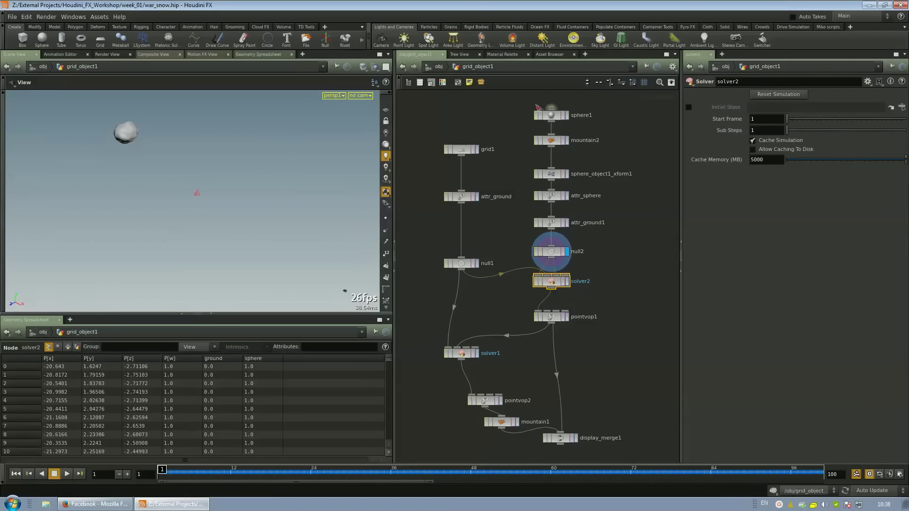
# - Enter solver2 to check sblend1 and Input_3, then return to grid_object1
pyautogui.doubleClick(552, 281)
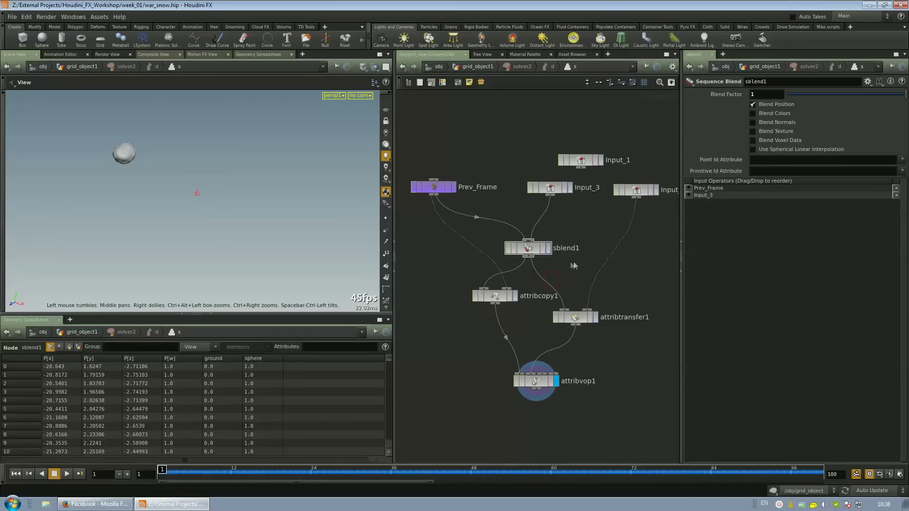
pyautogui.click(530, 250)
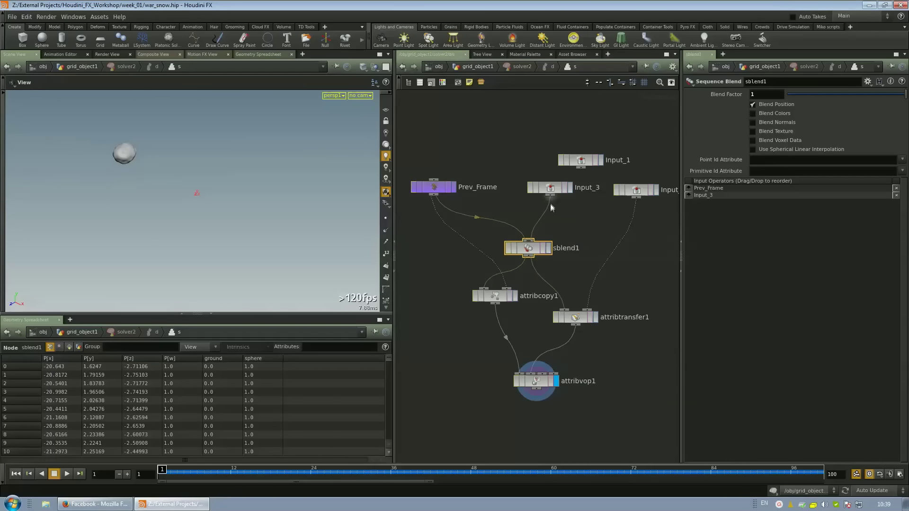
pyautogui.click(551, 189)
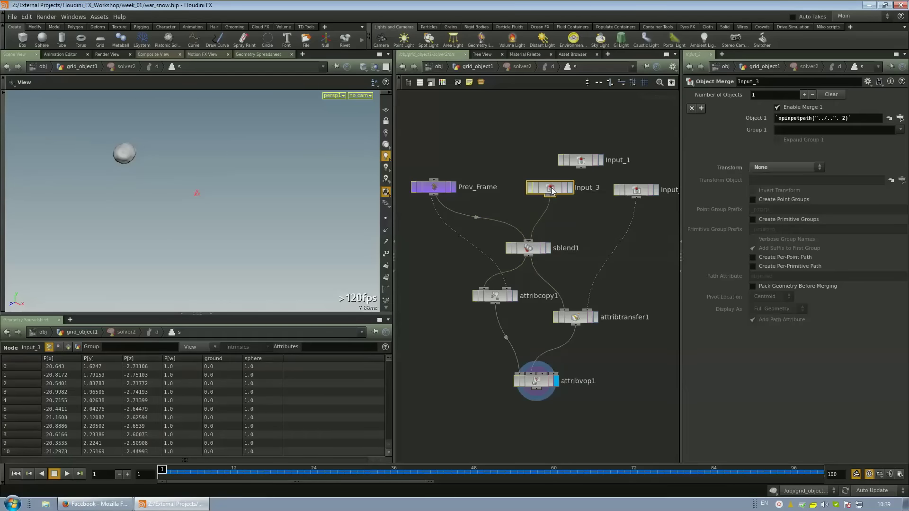
pyautogui.click(480, 68)
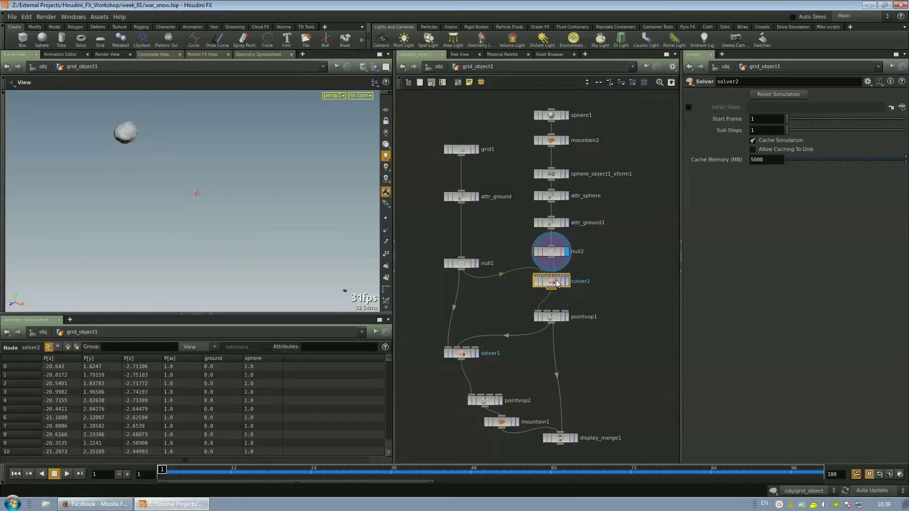
# - Re-enter solver2, check sblend1 and attribcopy1, move attribcopy1 slightly down-left, select attribtransfer1
pyautogui.doubleClick(560, 277)
pyautogui.click(534, 246)
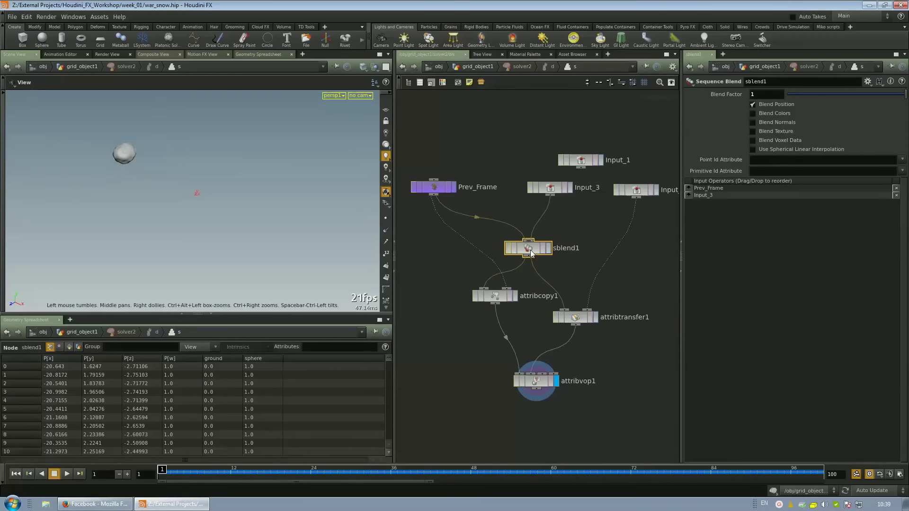
pyautogui.click(496, 299)
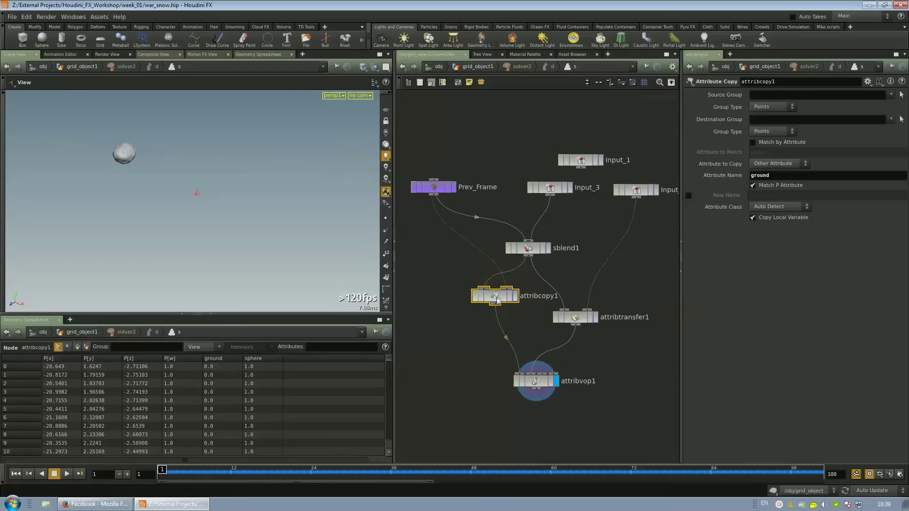
pyautogui.moveTo(496, 297); pyautogui.dragTo(488, 306)
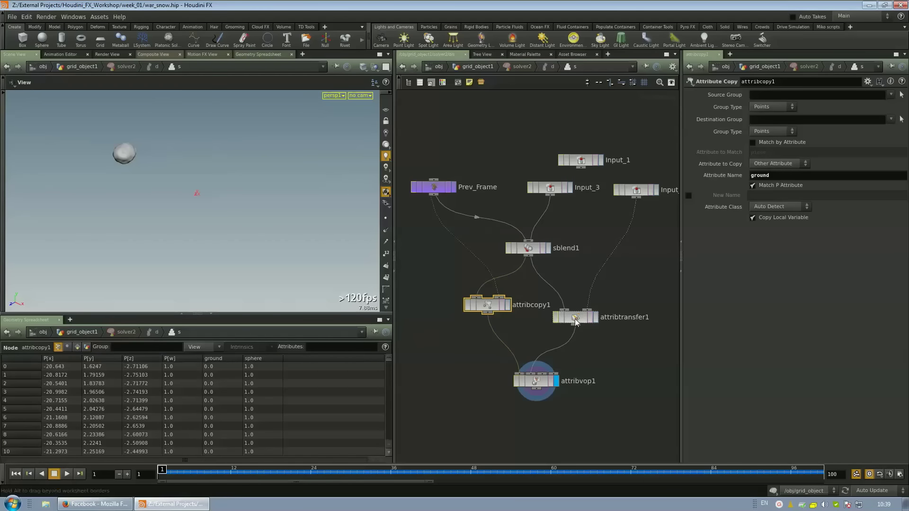
pyautogui.click(575, 319)
# - Watch attribtransfer1's keyed distance threshold and blend width across frames 24-31, then select attribvop1
pyautogui.click(700, 143)
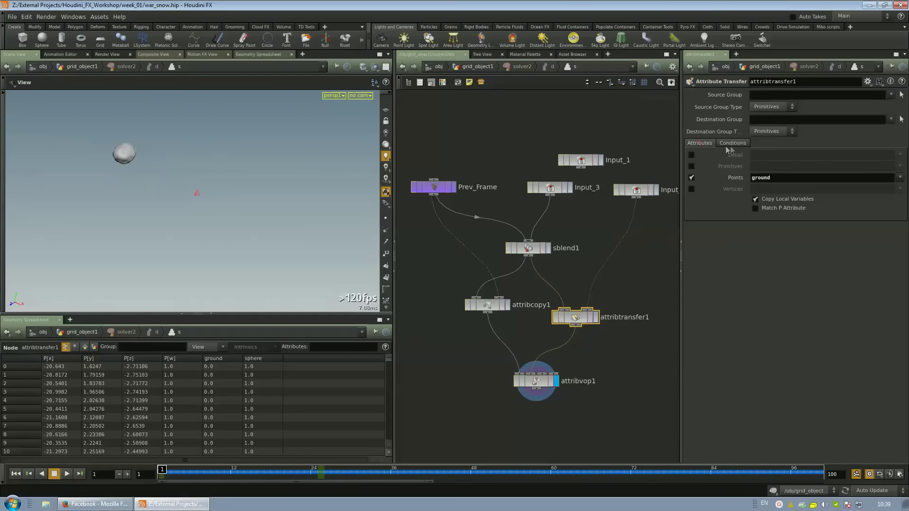
pyautogui.click(732, 144)
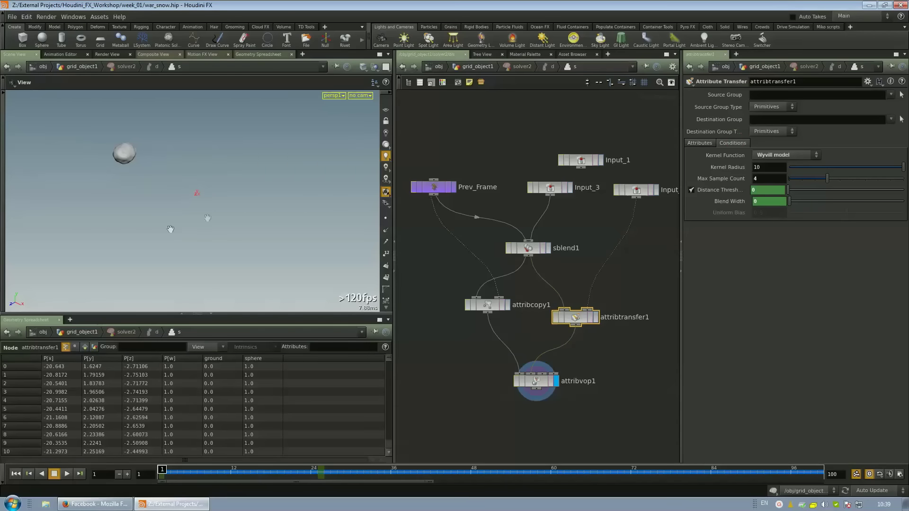
pyautogui.moveTo(162, 471)
pyautogui.mouseDown()
pyautogui.moveTo(362, 478)
pyautogui.moveTo(314, 487)
pyautogui.mouseUp()
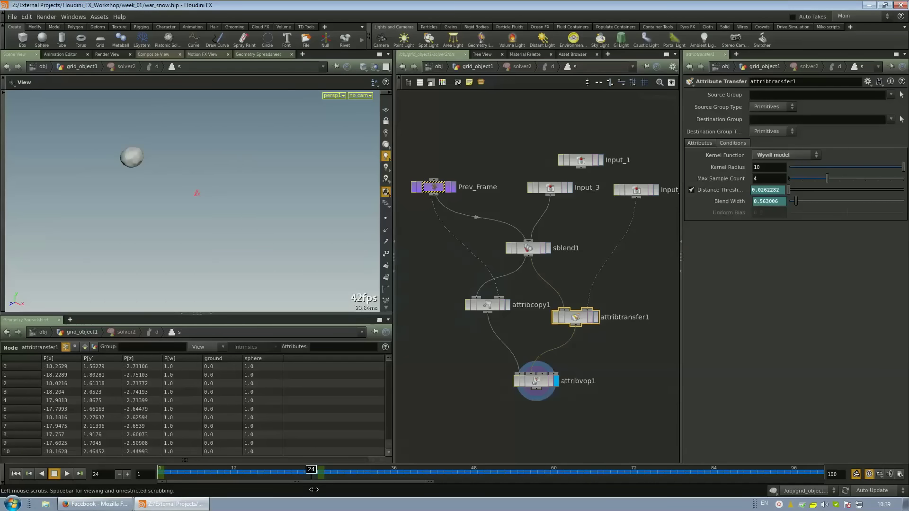
pyautogui.moveTo(314, 490)
pyautogui.mouseDown()
pyautogui.moveTo(691, 502)
pyautogui.moveTo(161, 492)
pyautogui.mouseUp()
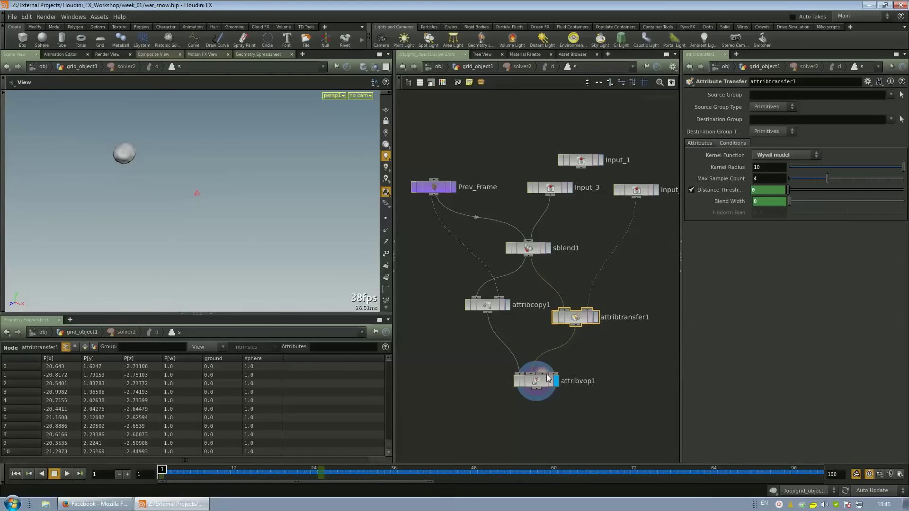
pyautogui.click(533, 383)
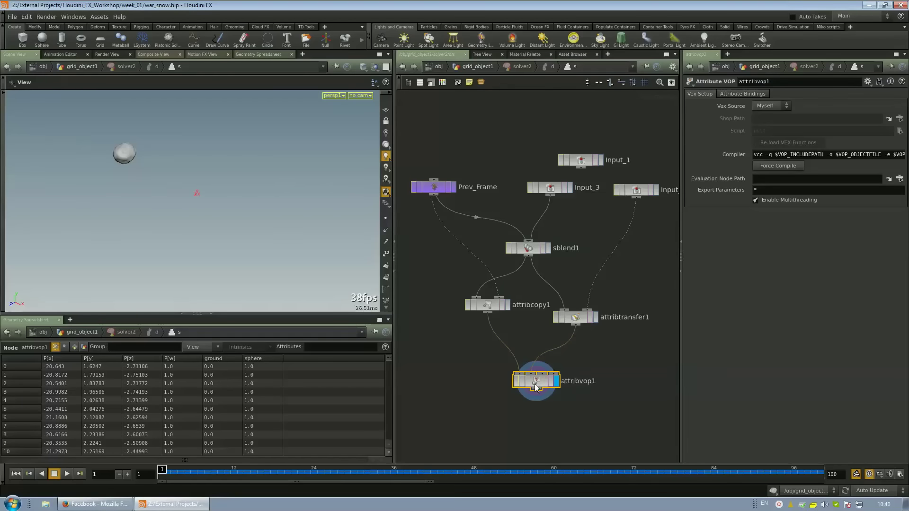
# - Inside attribvop1, reposition importpoint1 and check importpoint2's ground import
pyautogui.doubleClick(535, 381)
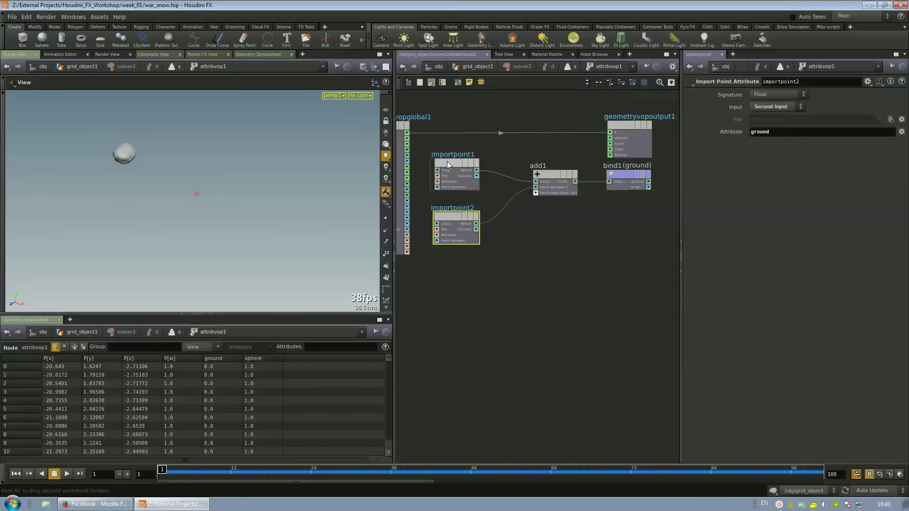
pyautogui.moveTo(447, 161); pyautogui.dragTo(445, 168)
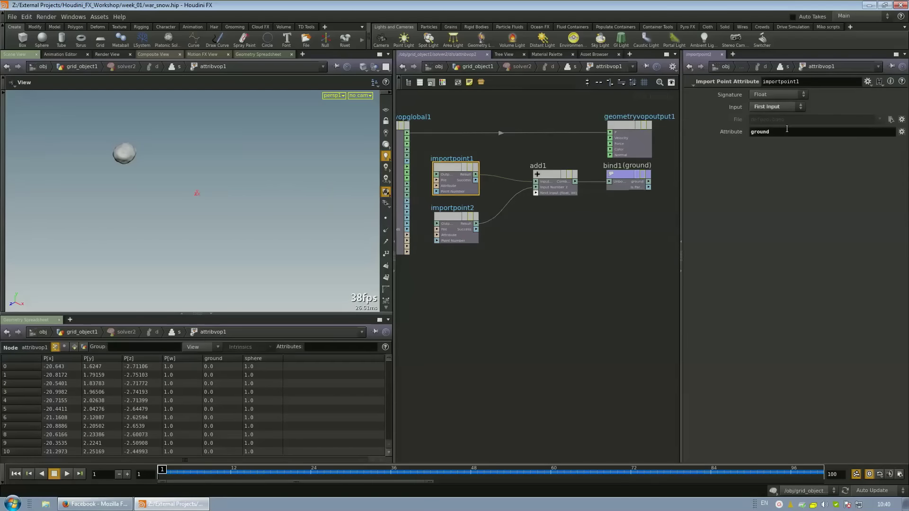
pyautogui.click(454, 218)
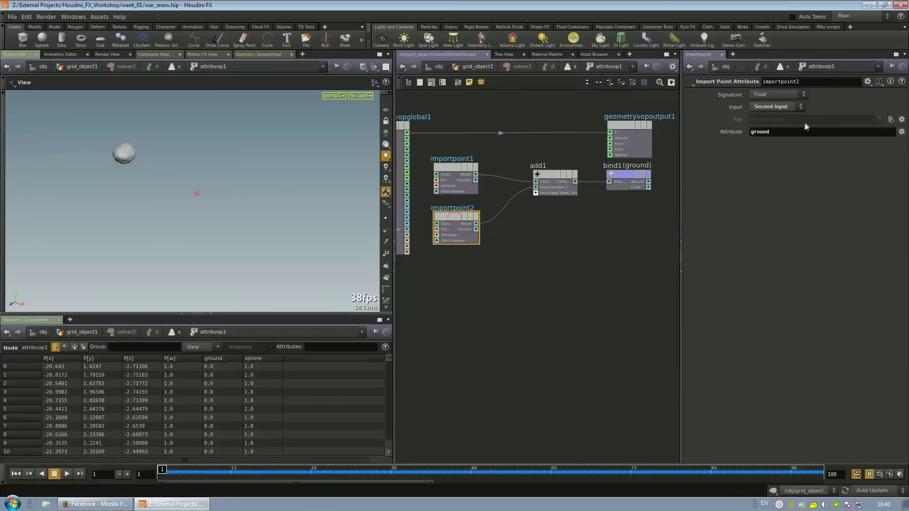
pyautogui.moveTo(448, 165); pyautogui.dragTo(447, 164)
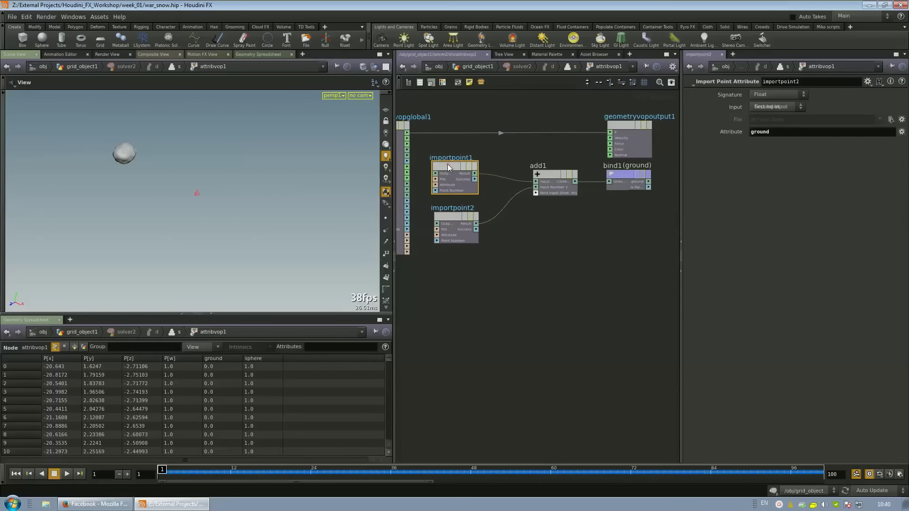
pyautogui.click(450, 216)
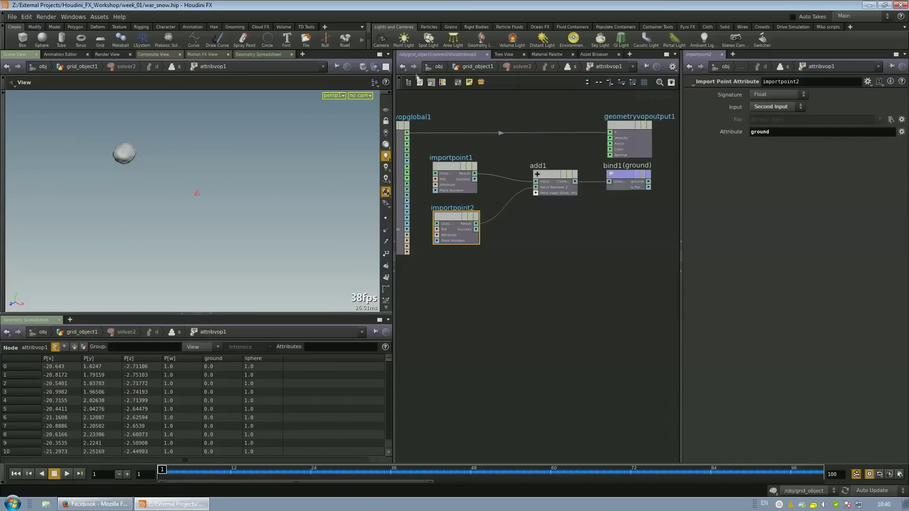
# - Align attribcopy1 level with attribtransfer1, check attribvop1's add1 and bind1 ground, then return to grid_object1
pyautogui.click(402, 67)
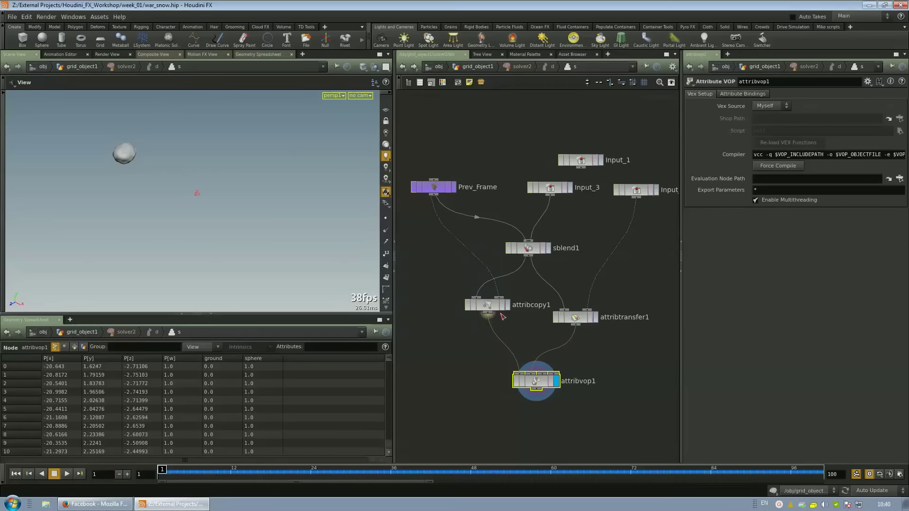
pyautogui.moveTo(485, 307); pyautogui.dragTo(487, 319)
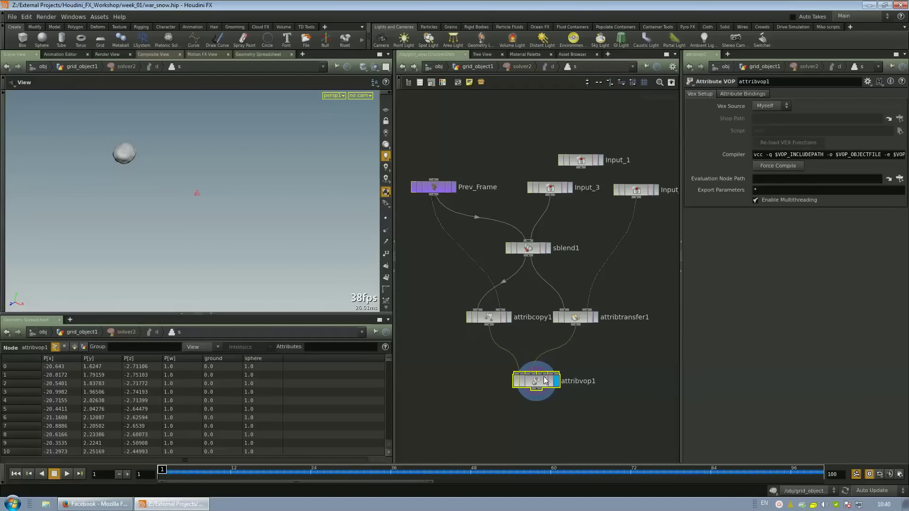
pyautogui.doubleClick(545, 380)
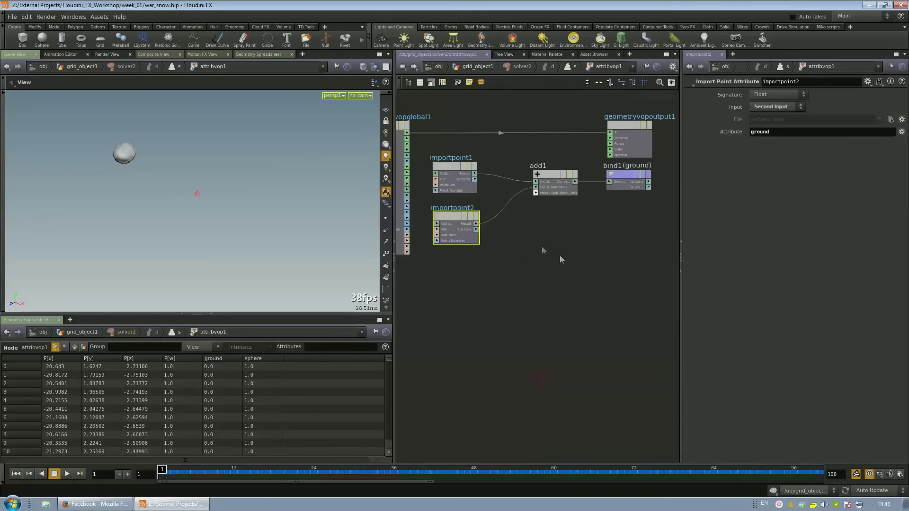
pyautogui.click(549, 174)
pyautogui.click(630, 172)
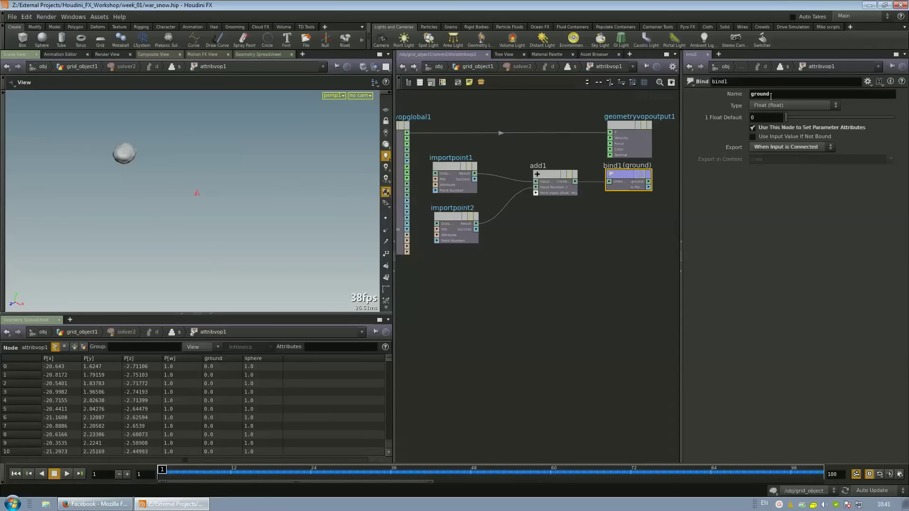
pyautogui.click(526, 286)
pyautogui.click(491, 66)
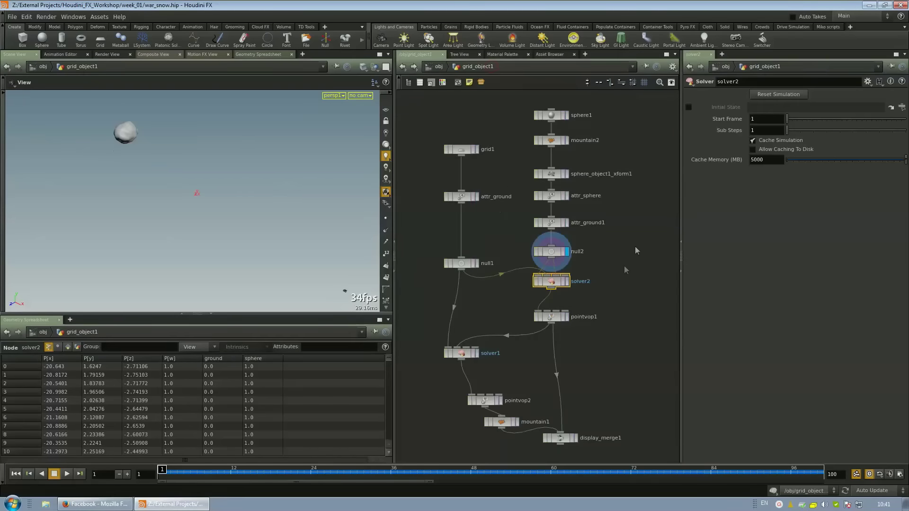
# - Display pointvop1 at frame 25 and inspect its importpoint1 ground import
pyautogui.click(574, 226)
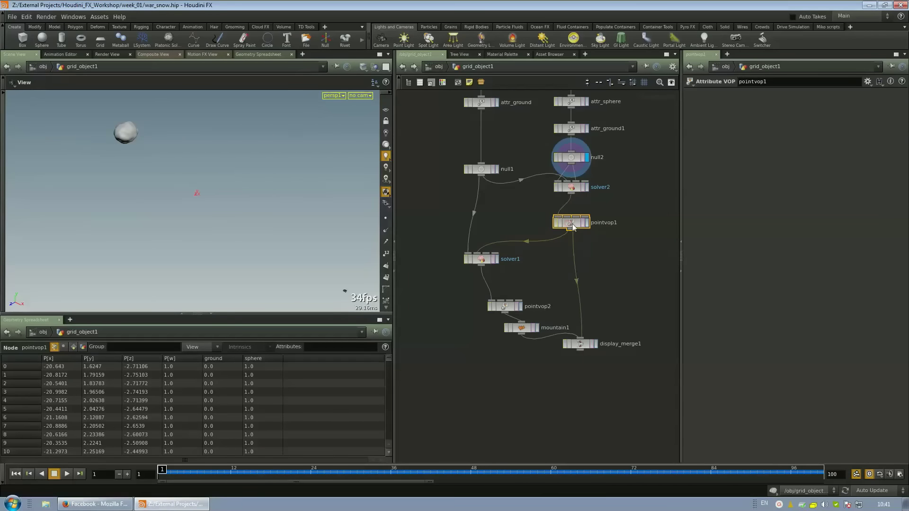
pyautogui.click(580, 226)
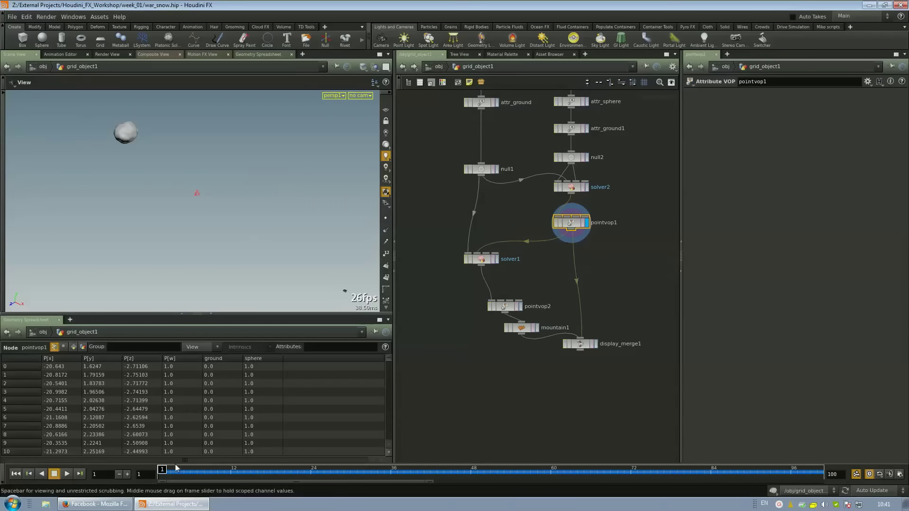
pyautogui.moveTo(163, 471)
pyautogui.mouseDown()
pyautogui.moveTo(322, 472)
pyautogui.moveTo(162, 471)
pyautogui.mouseUp()
pyautogui.doubleClick(573, 229)
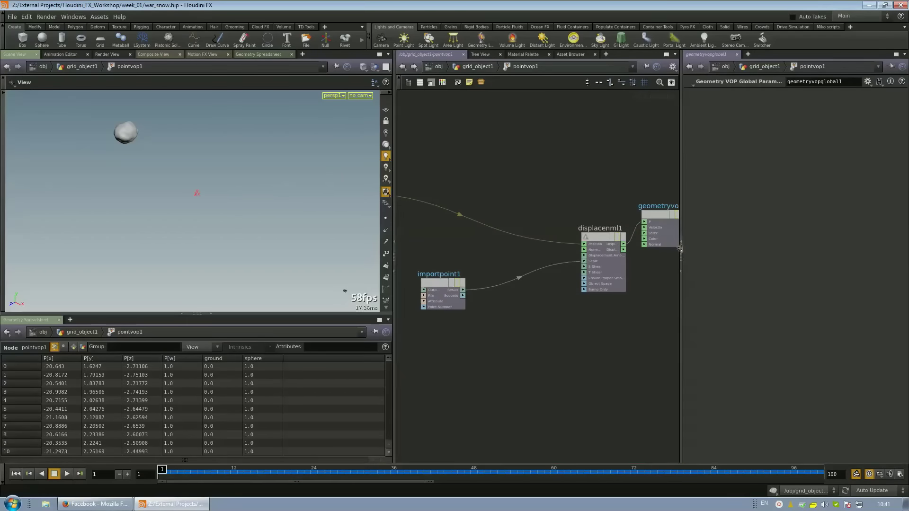
pyautogui.click(681, 270)
pyautogui.press('h')
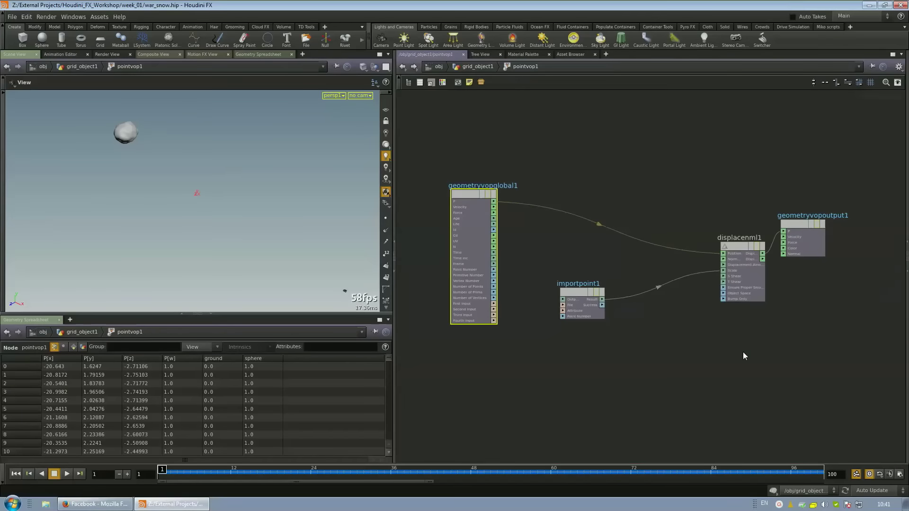
pyautogui.click(464, 199)
pyautogui.click(576, 297)
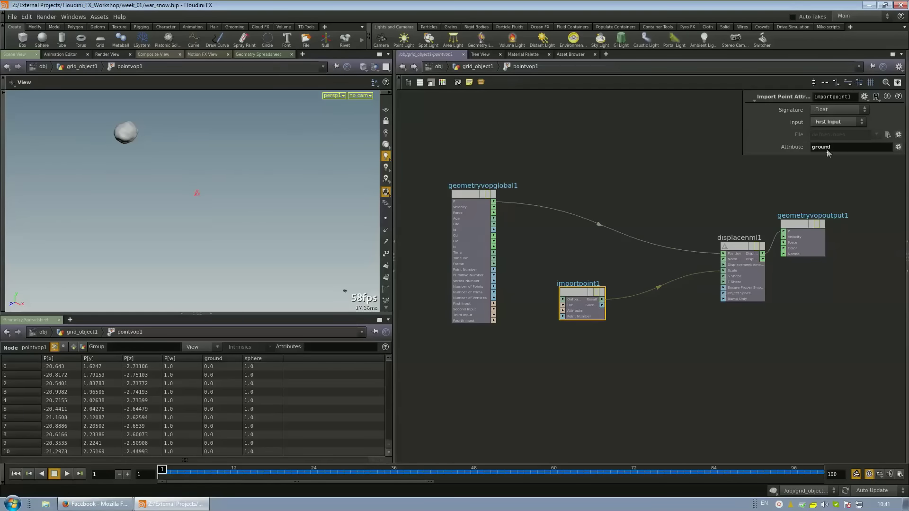
# - Sort the spreadsheet by ground descending, scrub to frame 14, and return to grid_object1
pyautogui.click(218, 359)
pyautogui.click(225, 358)
pyautogui.moveTo(170, 475); pyautogui.dragTo(244, 470)
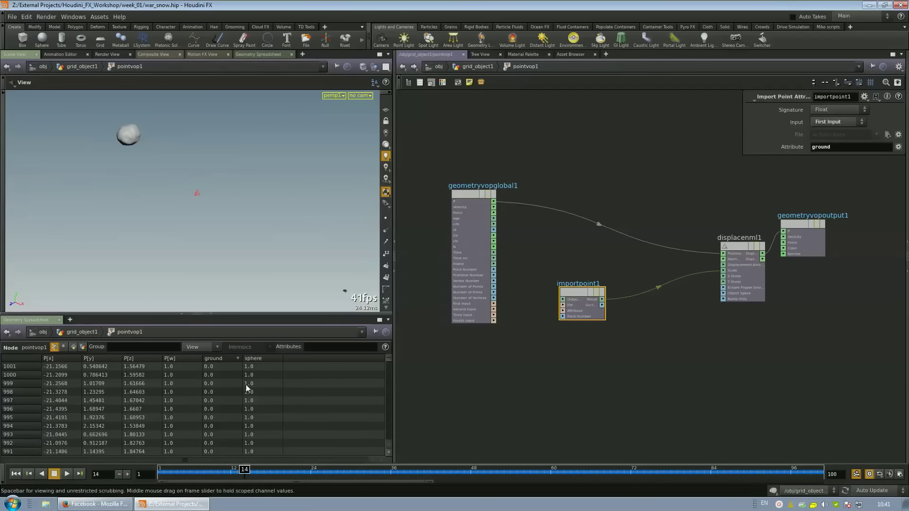
pyautogui.click(231, 359)
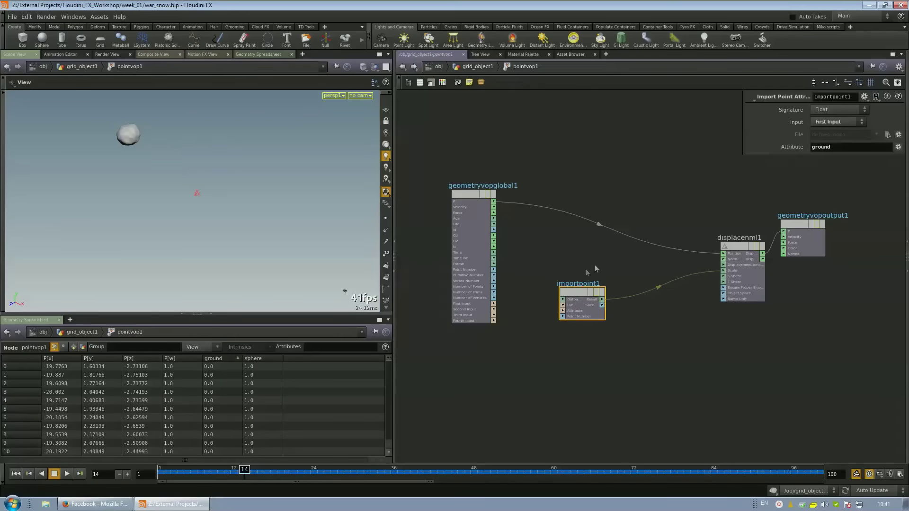
pyautogui.click(475, 66)
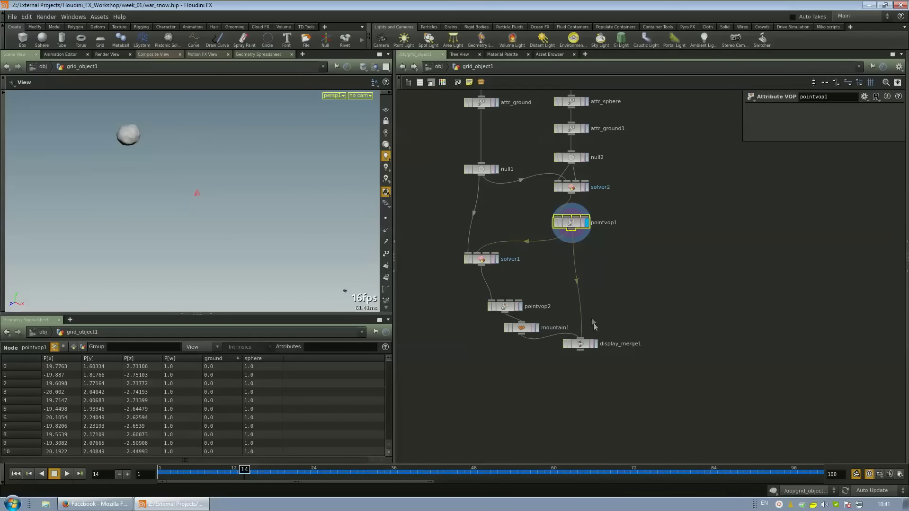
# - Check solver2's ground values in ascending order while scrubbing the sphere forward, then rewind to frame 1
pyautogui.click(575, 189)
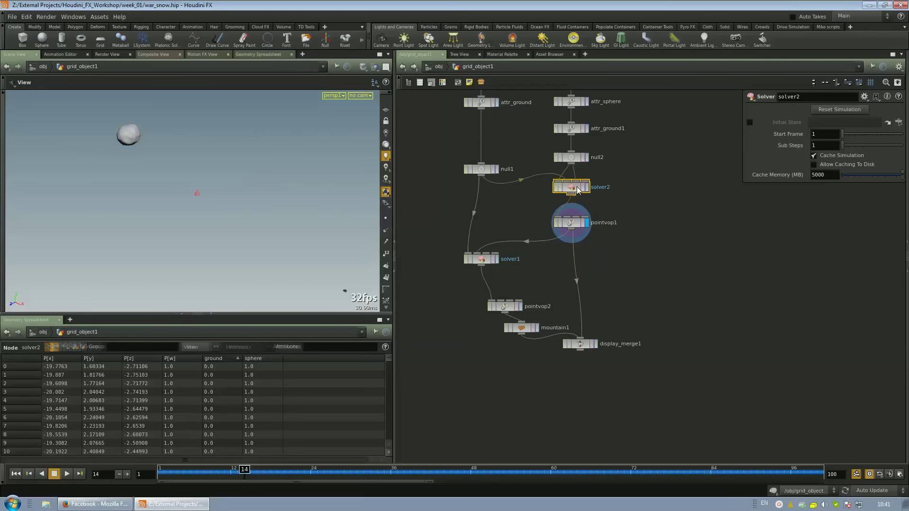
pyautogui.moveTo(245, 469); pyautogui.dragTo(325, 469)
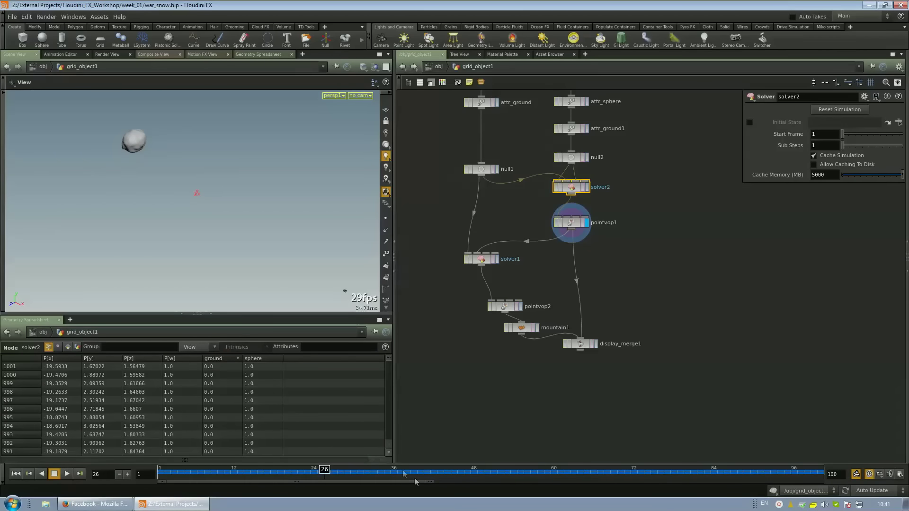
pyautogui.moveTo(324, 469)
pyautogui.mouseDown()
pyautogui.moveTo(590, 469)
pyautogui.moveTo(504, 469)
pyautogui.mouseUp()
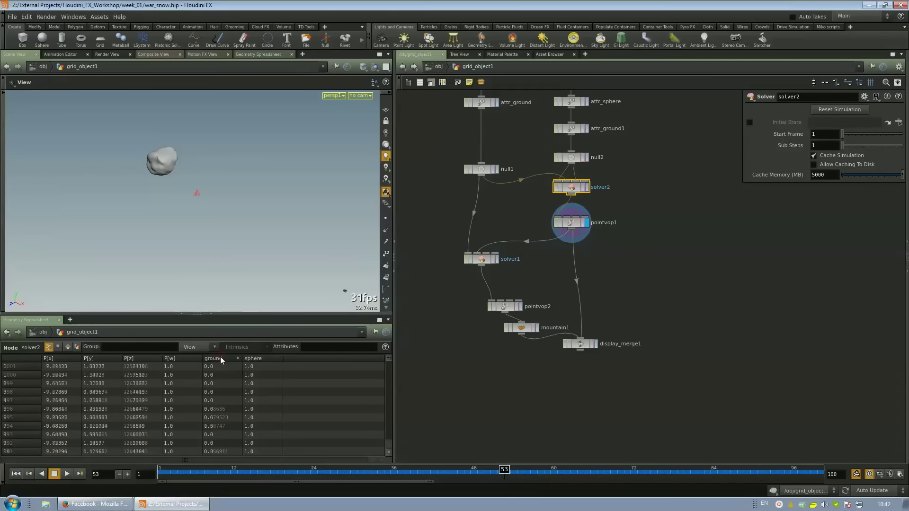
pyautogui.click(232, 359)
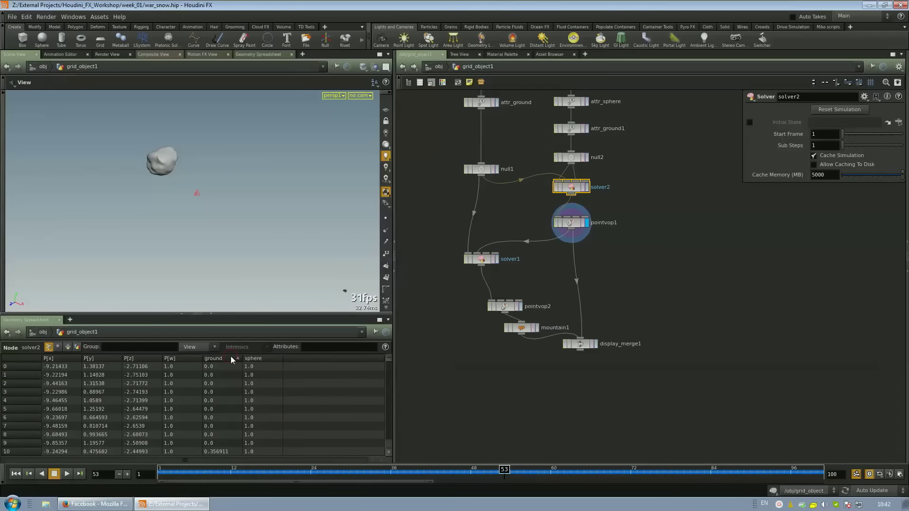
pyautogui.moveTo(388, 361); pyautogui.dragTo(390, 390)
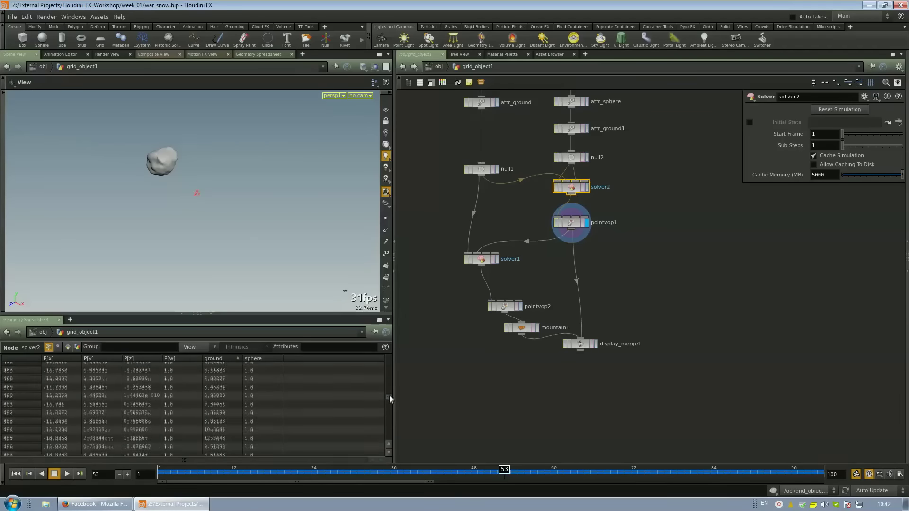
pyautogui.moveTo(390, 391); pyautogui.dragTo(389, 397)
pyautogui.moveTo(503, 470)
pyautogui.mouseDown()
pyautogui.moveTo(189, 470)
pyautogui.moveTo(777, 469)
pyautogui.mouseUp()
pyautogui.hotkey('ctrl', 'Up')
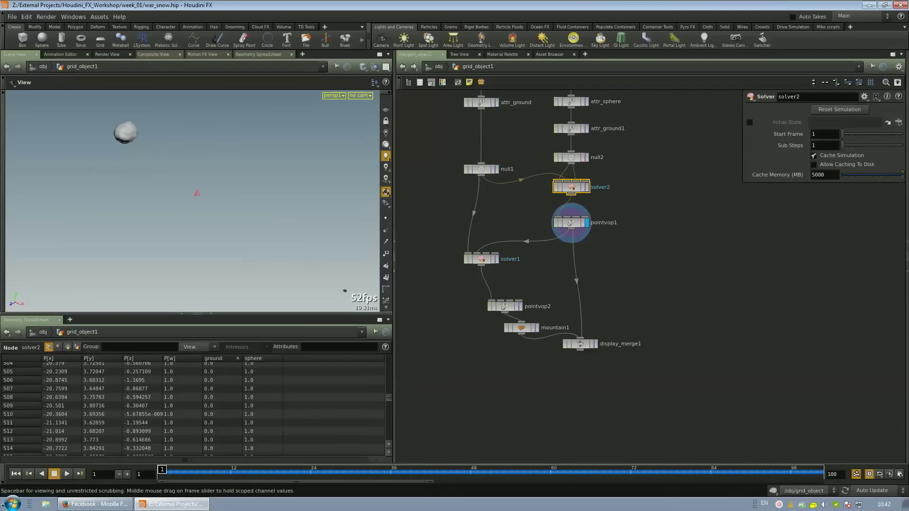
# - Inside pointvop1, rearrange importpoint1, displacenml1 and the output wire, then inspect importpoint1's settings
pyautogui.doubleClick(576, 218)
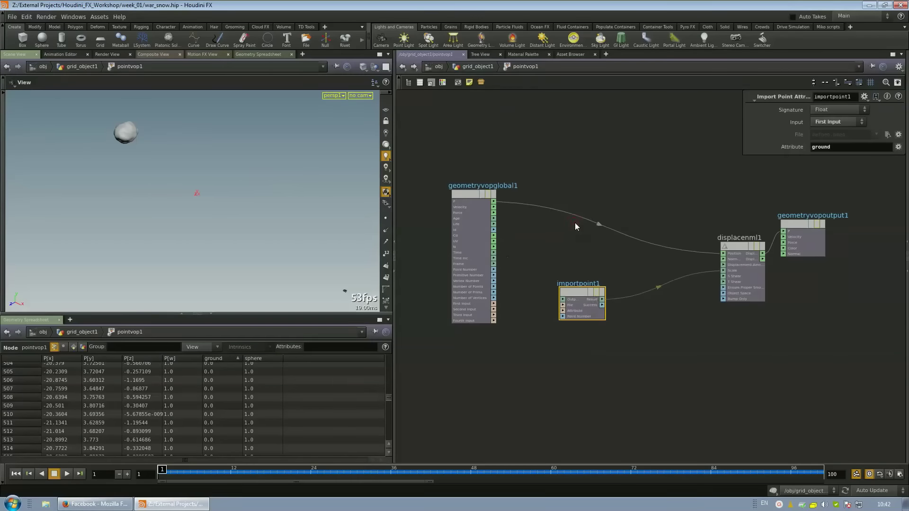
pyautogui.moveTo(583, 293); pyautogui.dragTo(540, 302)
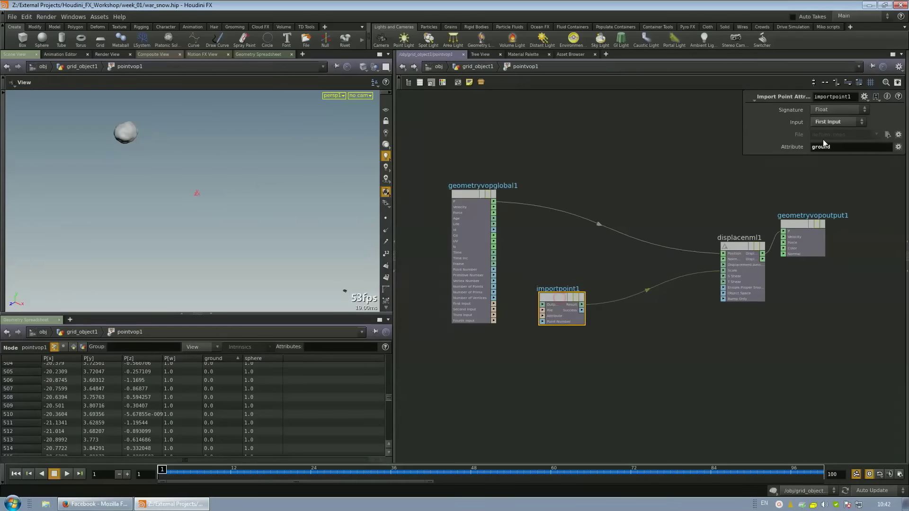
pyautogui.moveTo(743, 248); pyautogui.dragTo(669, 195)
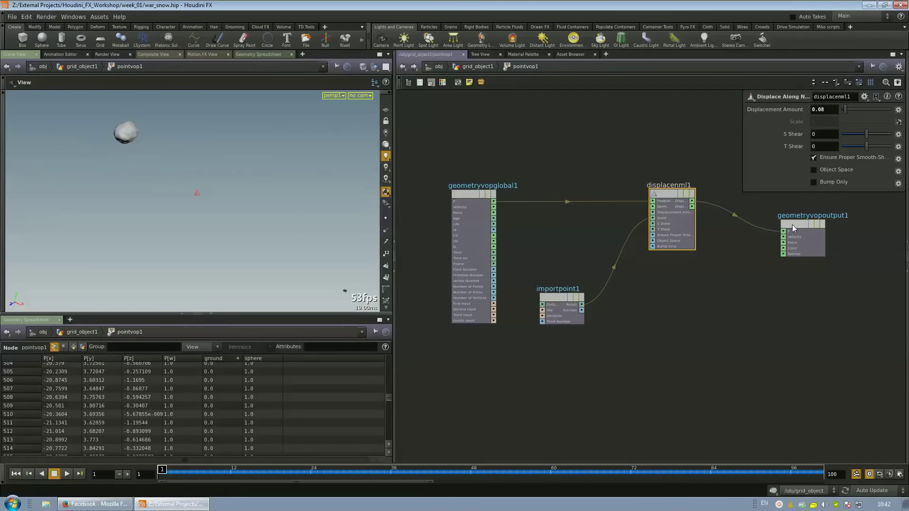
pyautogui.moveTo(792, 224); pyautogui.dragTo(796, 197)
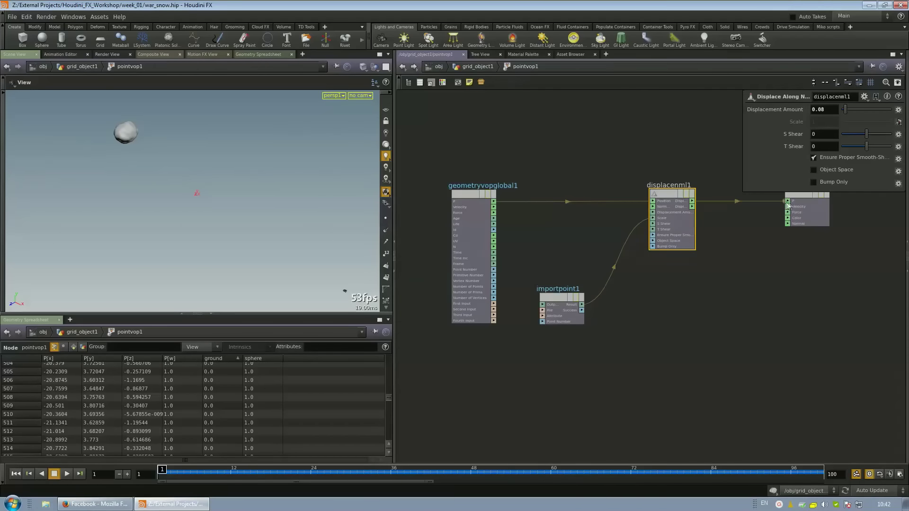
pyautogui.moveTo(787, 204); pyautogui.dragTo(782, 232, button='middle')
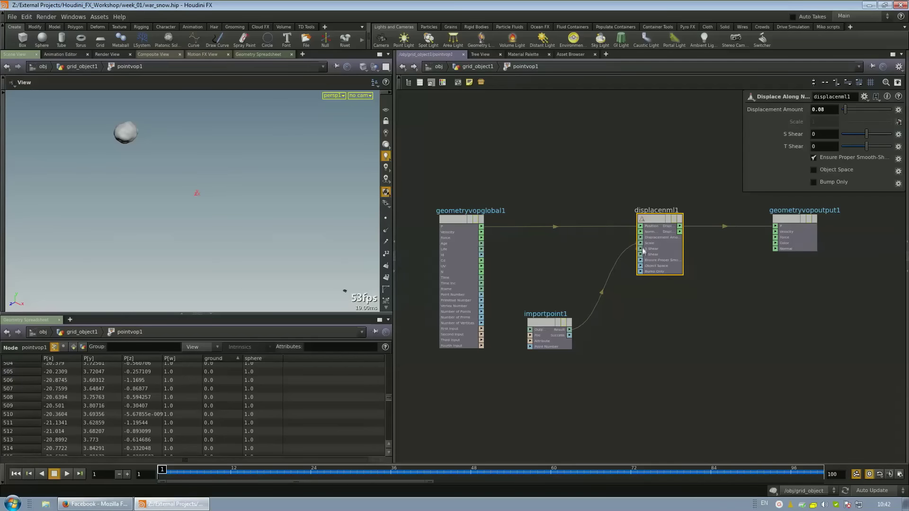
pyautogui.click(544, 327)
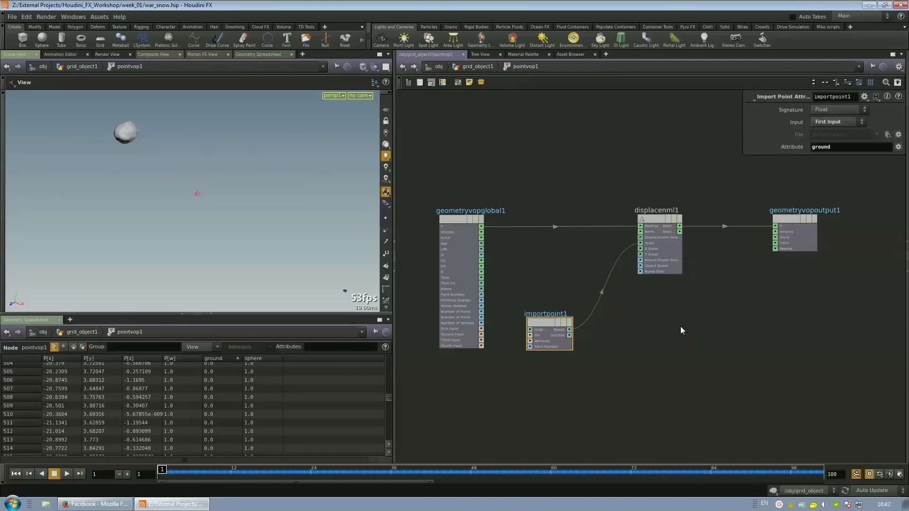
# - Back in grid_object1, display solver1's flat ground plane in the viewport
pyautogui.press('u')
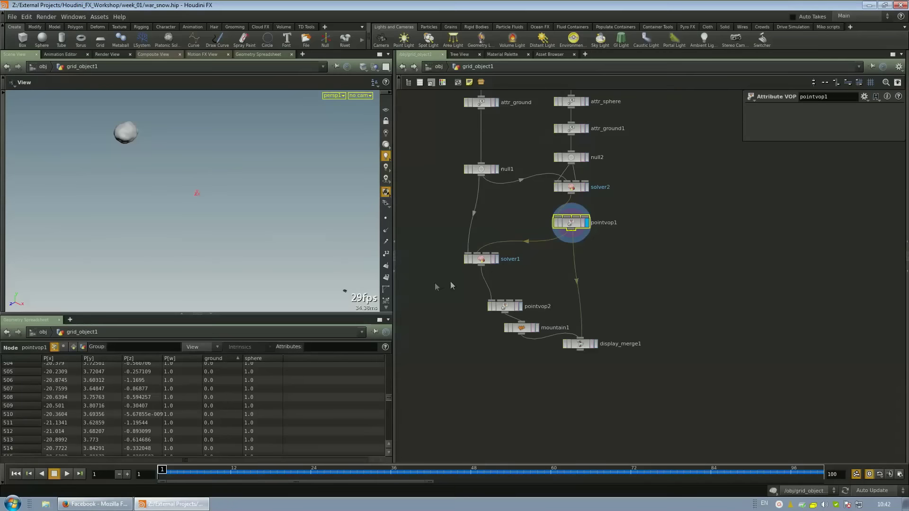
pyautogui.click(482, 261)
pyautogui.click(497, 259)
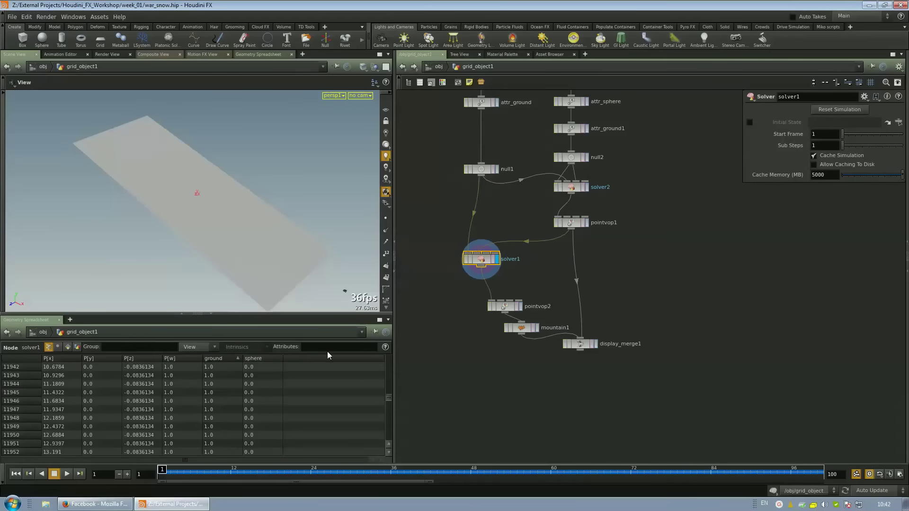
# - Save war_snow.hip and scrub the timeline to frame 32 and back to frame 1
pyautogui.hotkey('ctrl', 's')
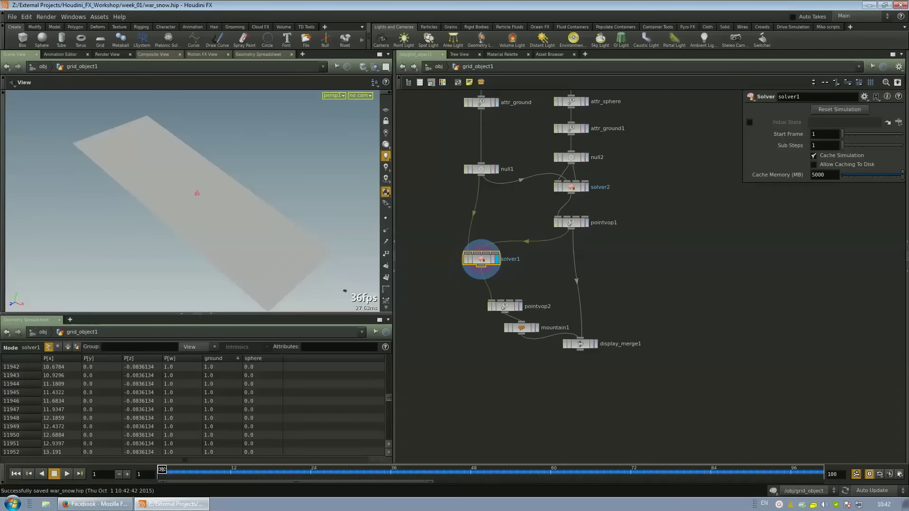
pyautogui.moveTo(161, 470); pyautogui.dragTo(377, 476)
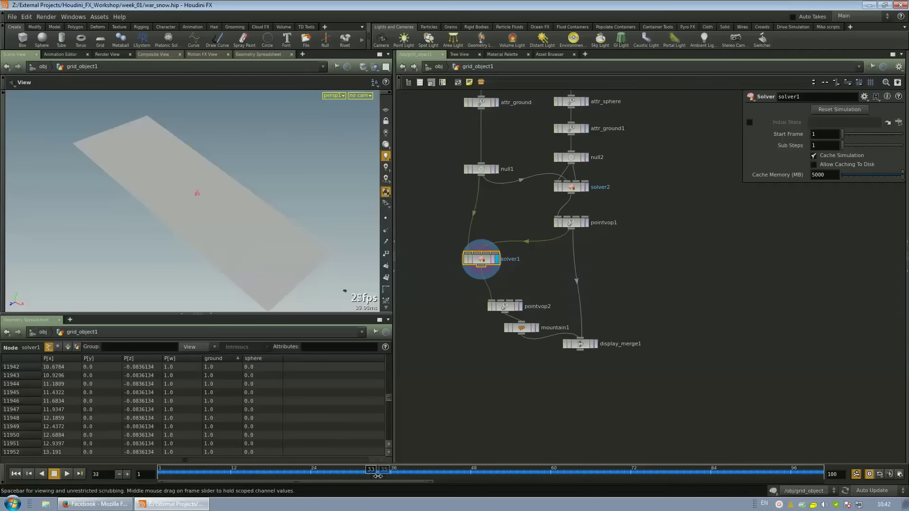
pyautogui.moveTo(377, 476); pyautogui.dragTo(160, 474)
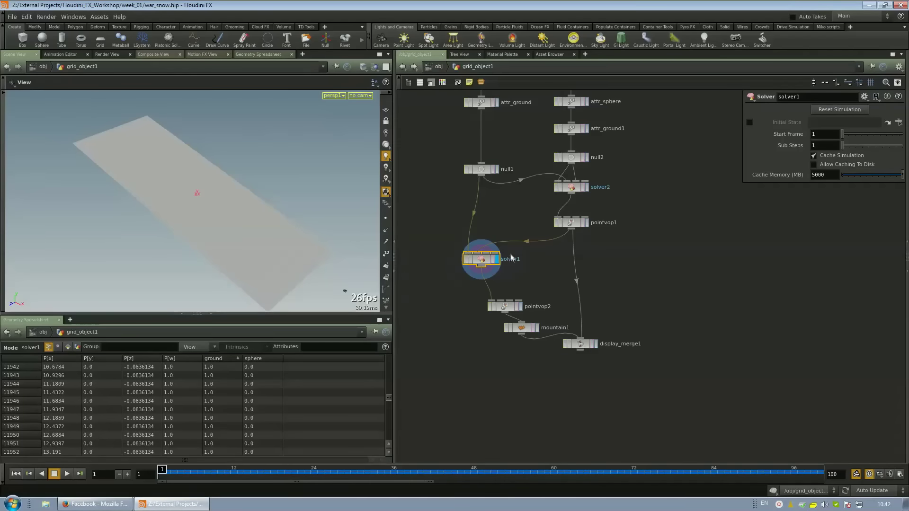
pyautogui.doubleClick(488, 259)
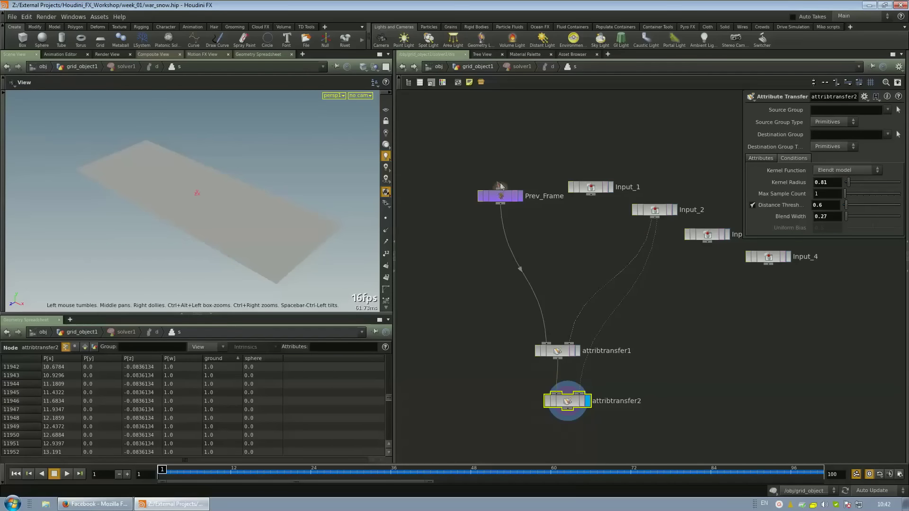
pyautogui.click(557, 353)
pyautogui.moveTo(556, 353); pyautogui.dragTo(530, 347)
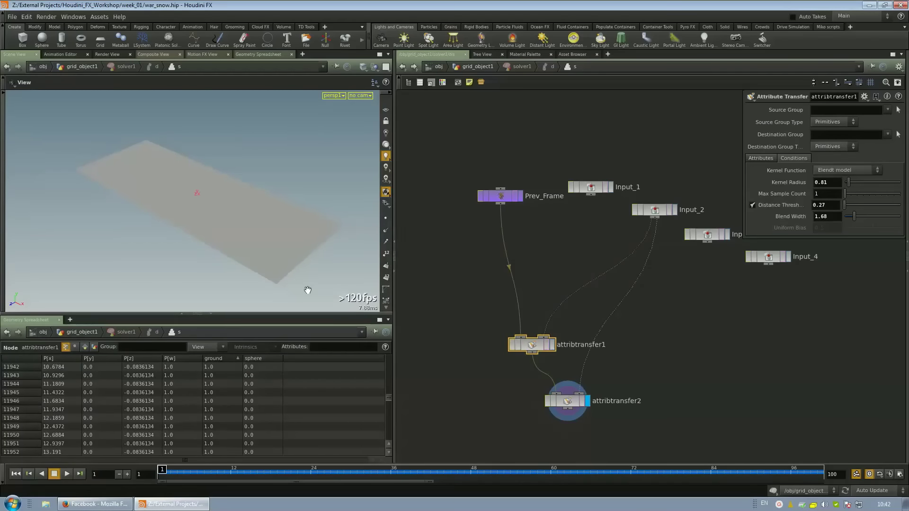
pyautogui.click(653, 211)
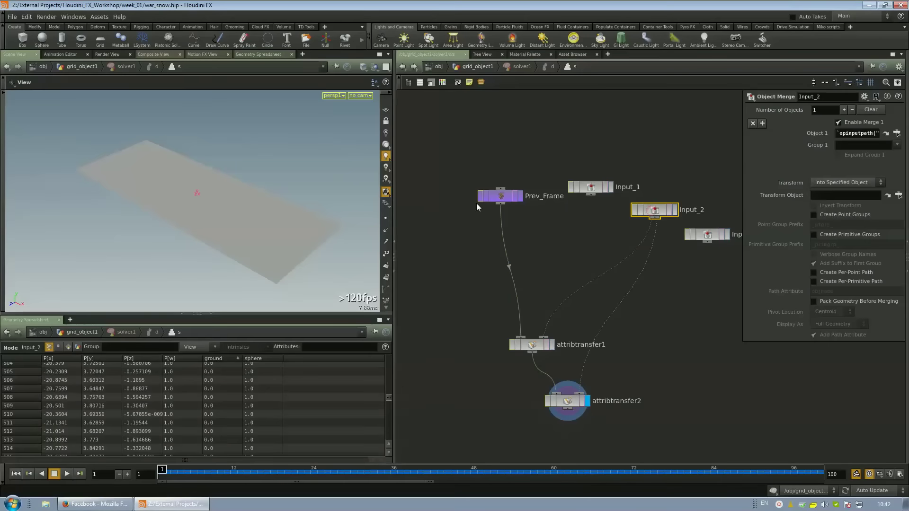
pyautogui.click(498, 195)
pyautogui.click(660, 212)
pyautogui.click(542, 349)
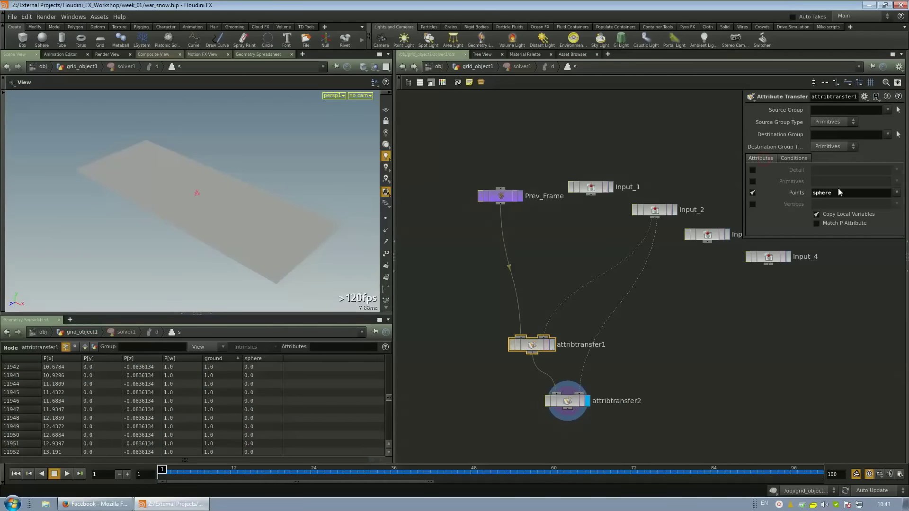
pyautogui.click(570, 400)
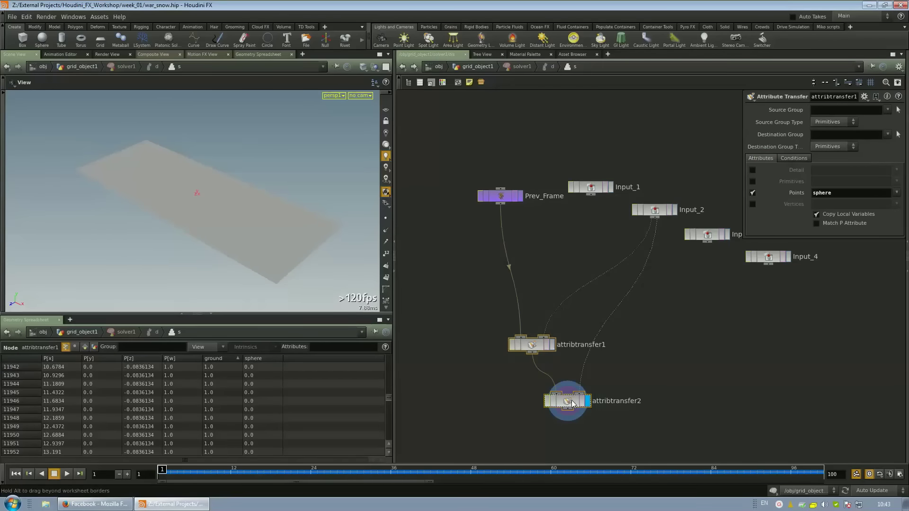
pyautogui.click(761, 158)
pyautogui.write('ground')
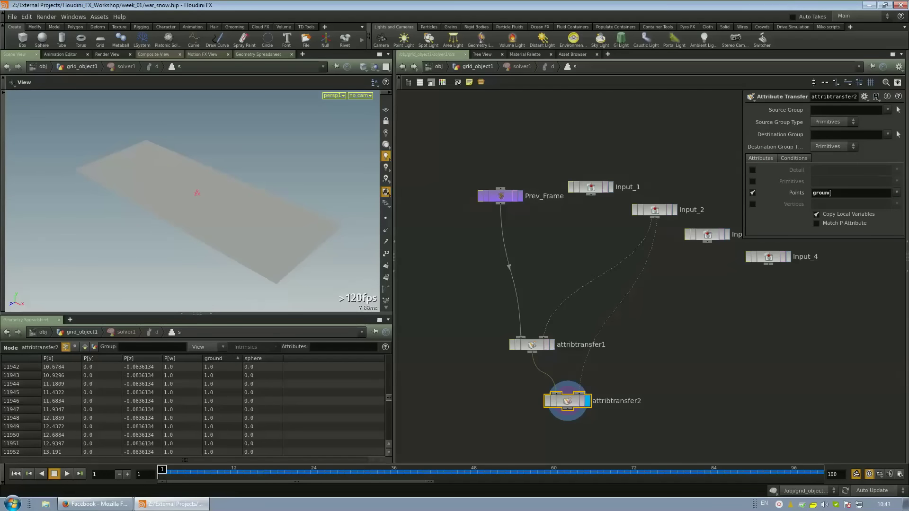
pyautogui.click(683, 337)
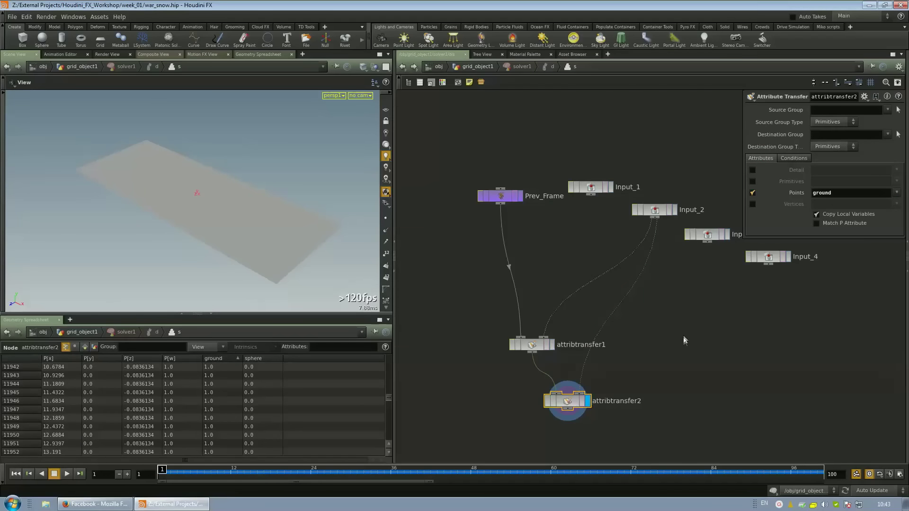
pyautogui.click(487, 69)
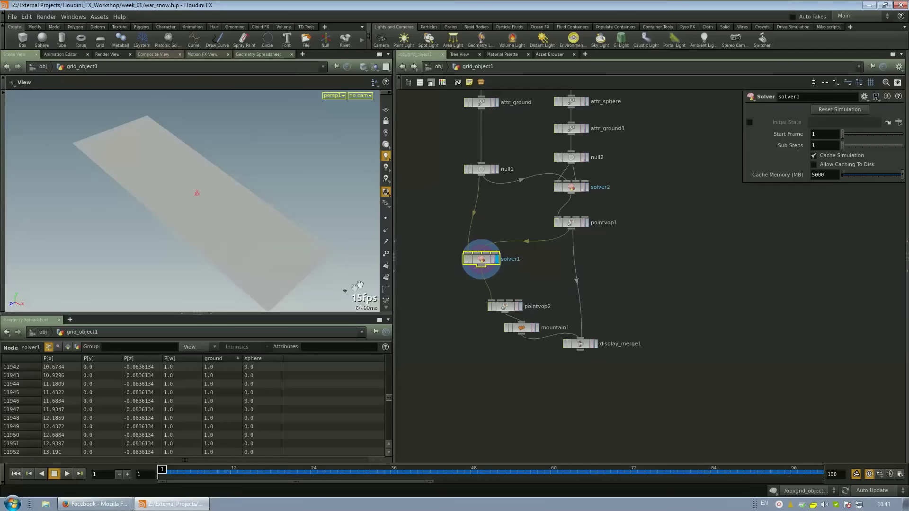
# - Display pointvop2 and advance the timeline to frame 100 to reveal the full carved trench
pyautogui.click(519, 307)
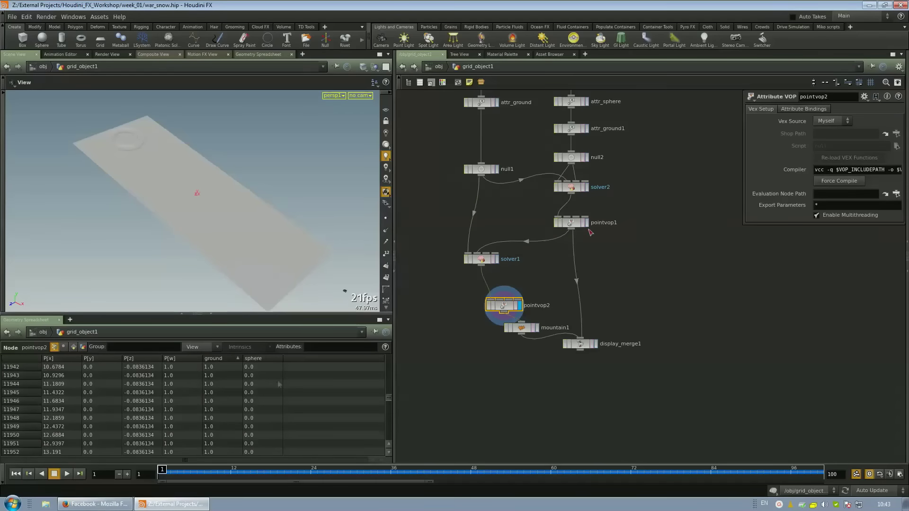
pyautogui.click(192, 469)
pyautogui.moveTo(192, 468); pyautogui.dragTo(485, 501)
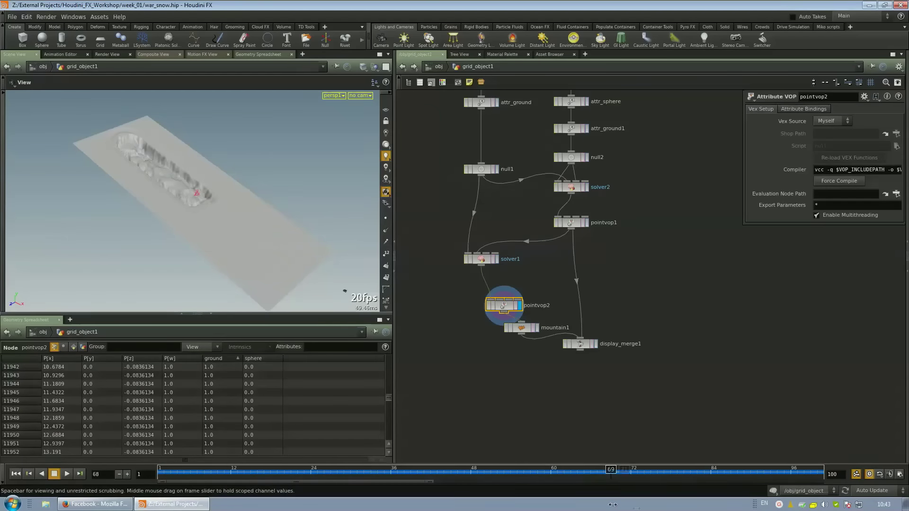
pyautogui.moveTo(485, 500); pyautogui.dragTo(819, 474)
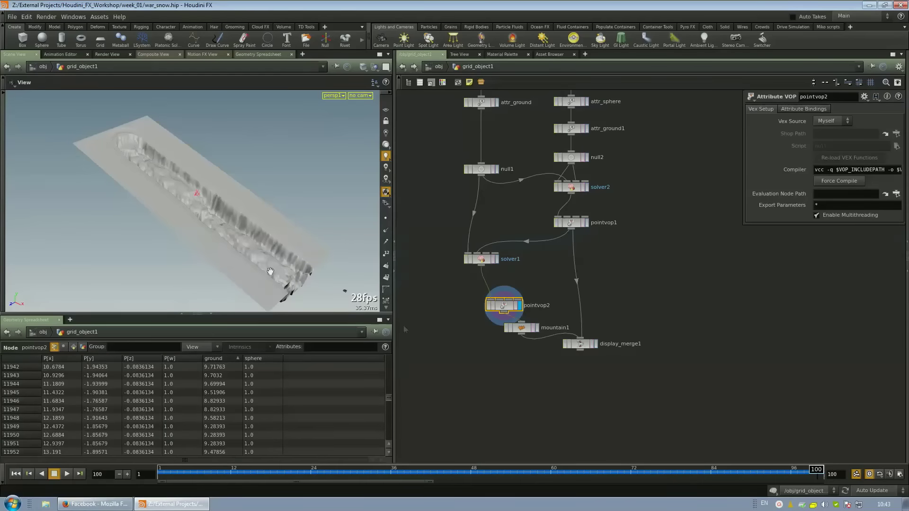
# - Inside pointvop2, inspect the sphere and ground imports and nudge importpoint2 left
pyautogui.doubleClick(505, 308)
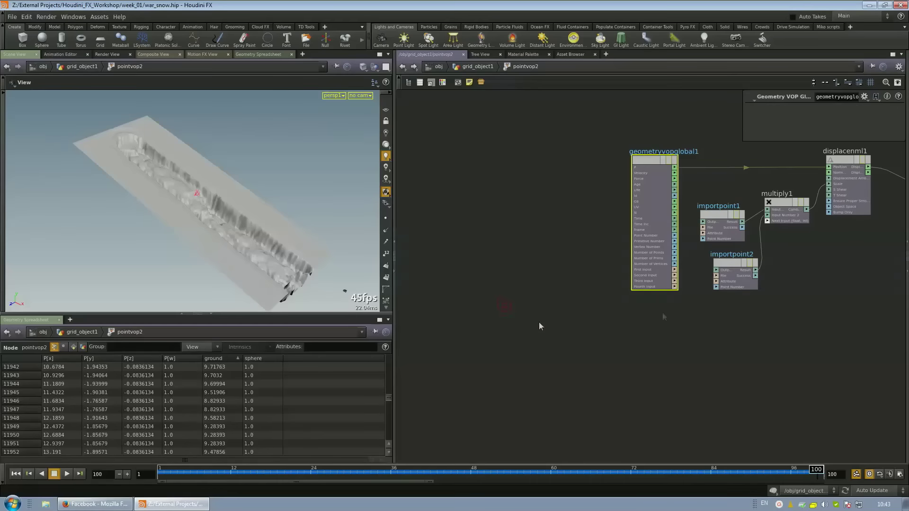
pyautogui.click(501, 240)
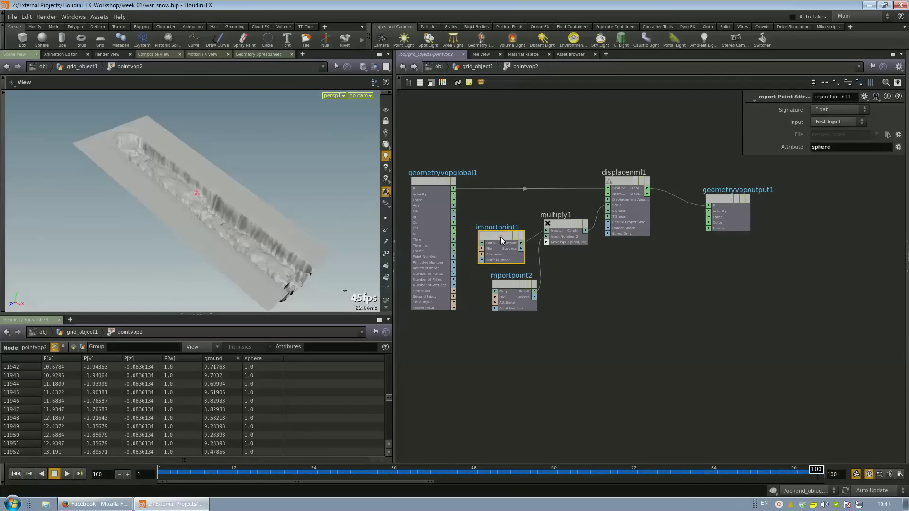
pyautogui.click(503, 291)
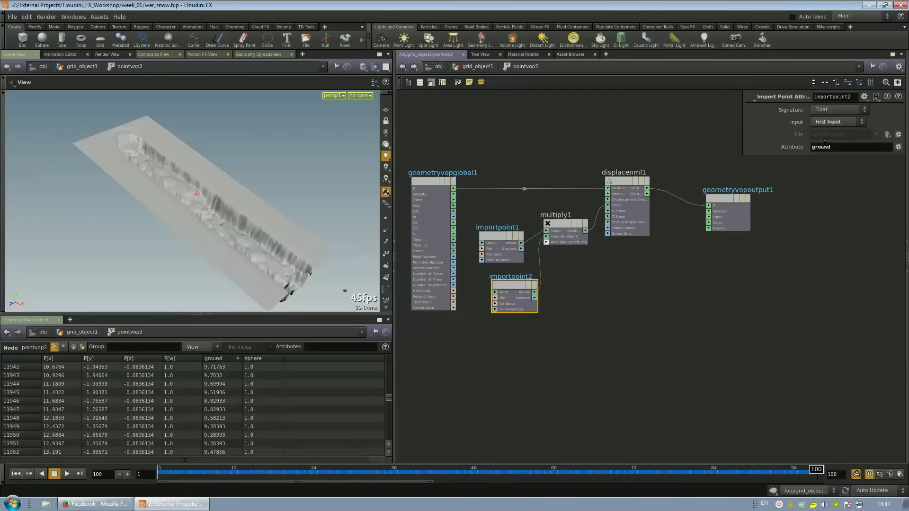
pyautogui.click(493, 237)
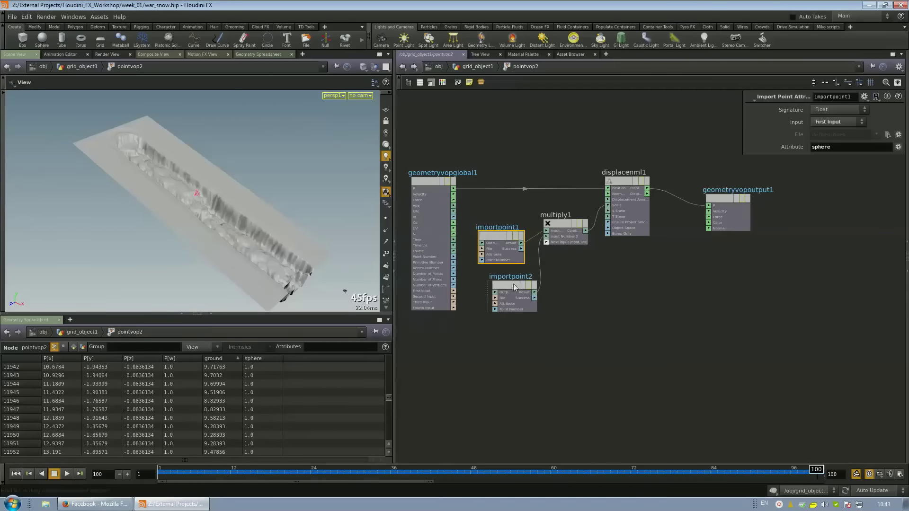
pyautogui.moveTo(516, 287); pyautogui.dragTo(502, 286)
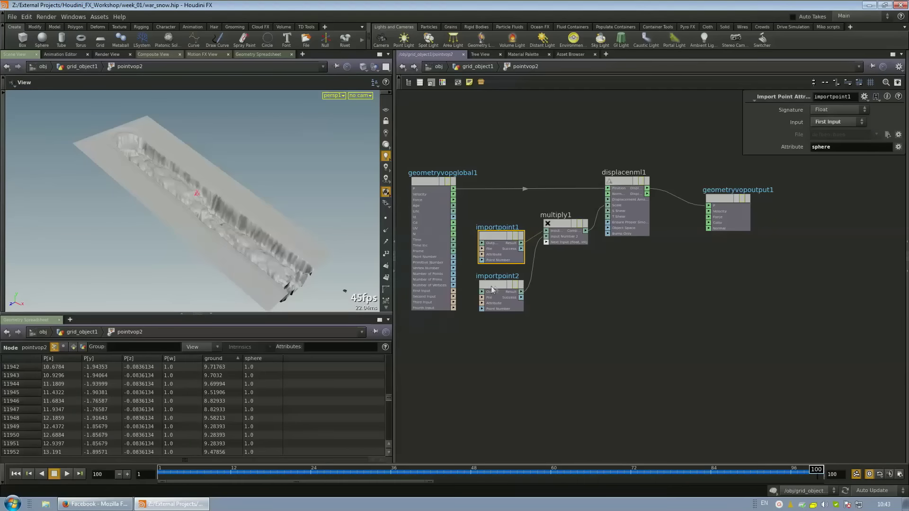
pyautogui.click(492, 286)
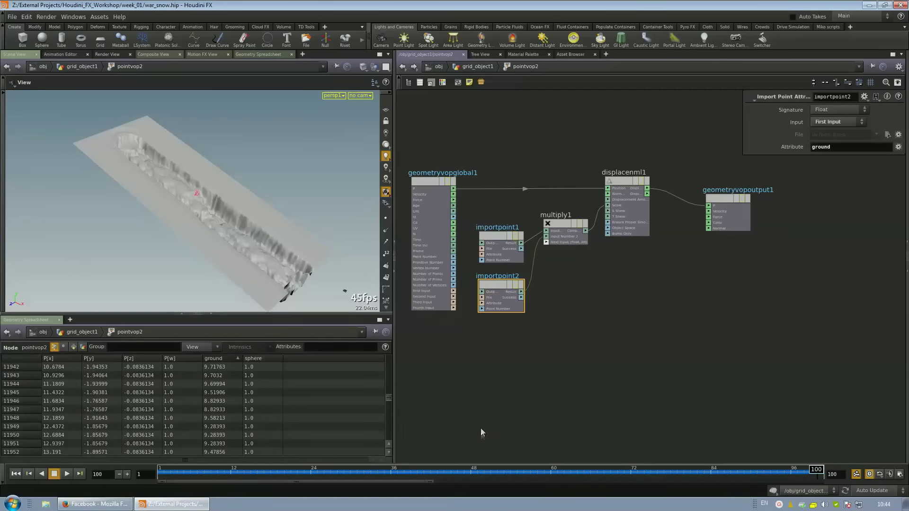
# - Check the multiply inputs and -0.2 displacement, then return to grid_object1
pyautogui.click(563, 225)
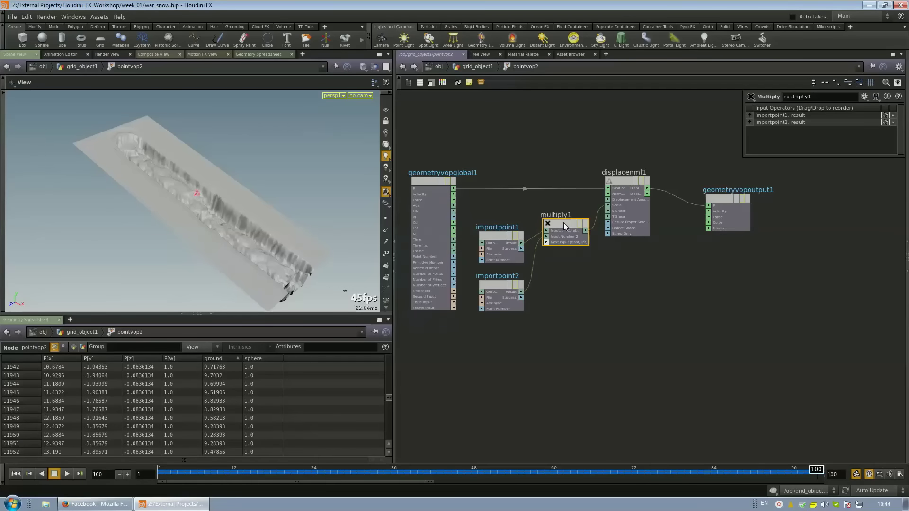
pyautogui.click(626, 181)
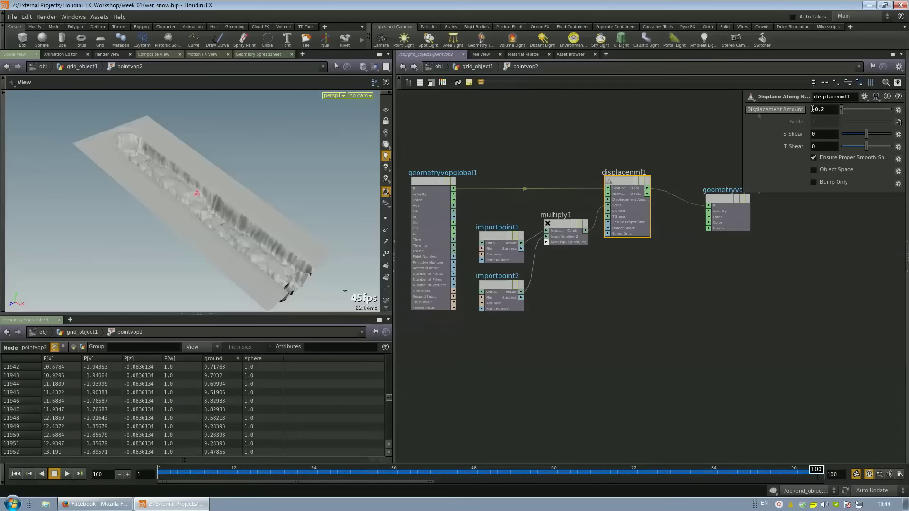
pyautogui.click(484, 67)
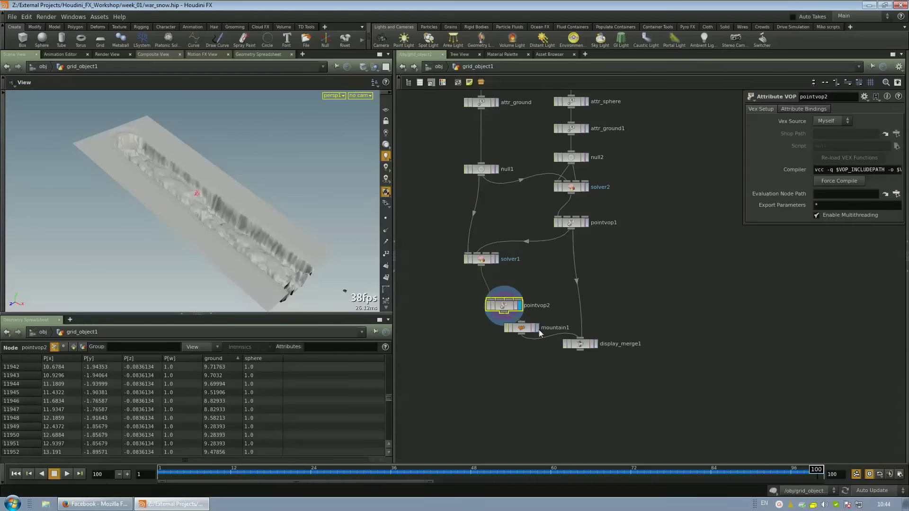
# - Display mountain1's noisy terrain, then display_merge1 to show the sphere and snow together
pyautogui.click(537, 329)
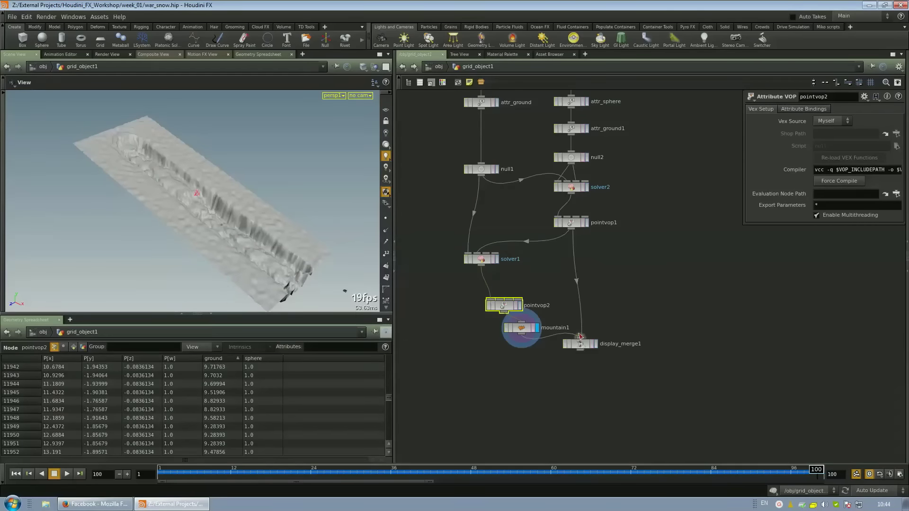
pyautogui.click(595, 344)
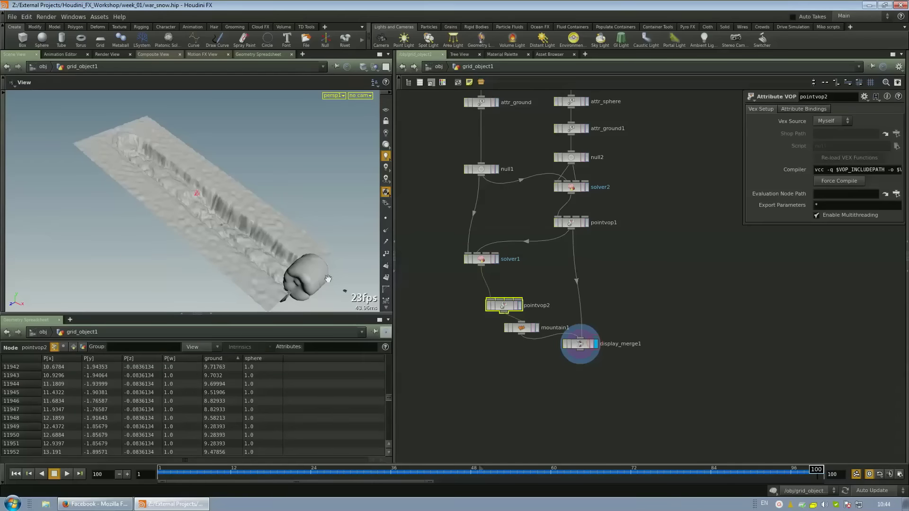